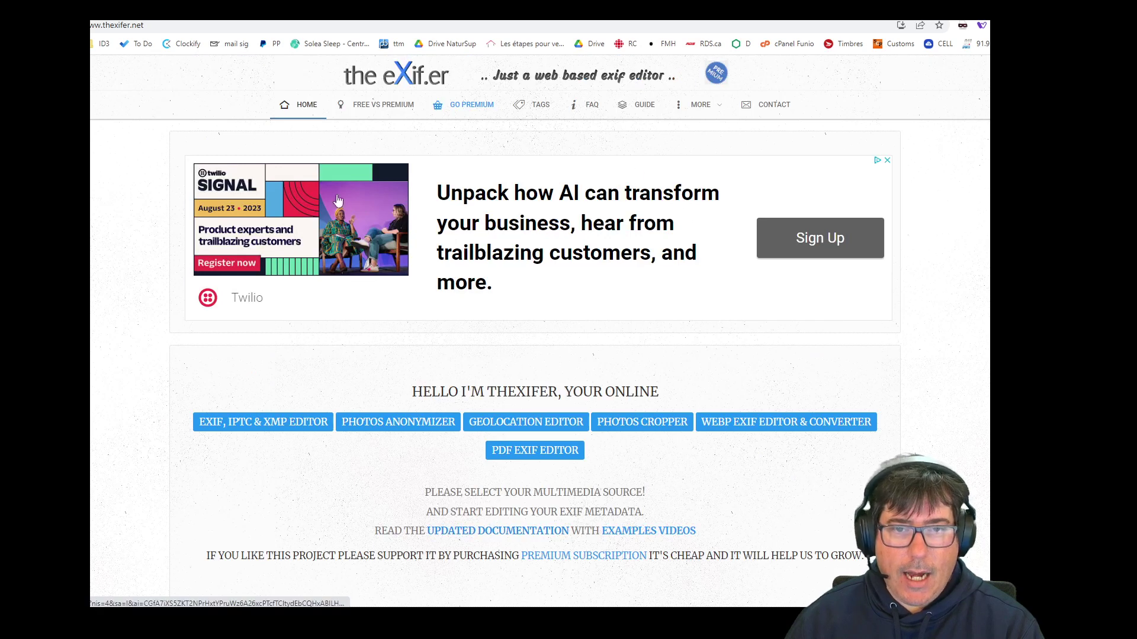
Scroll the theXifer.net home page down to the Upload drop zone.
{"action": "scroll", "coordinate": [441, 403], "scroll_direction": "down", "scroll_amount": 8}
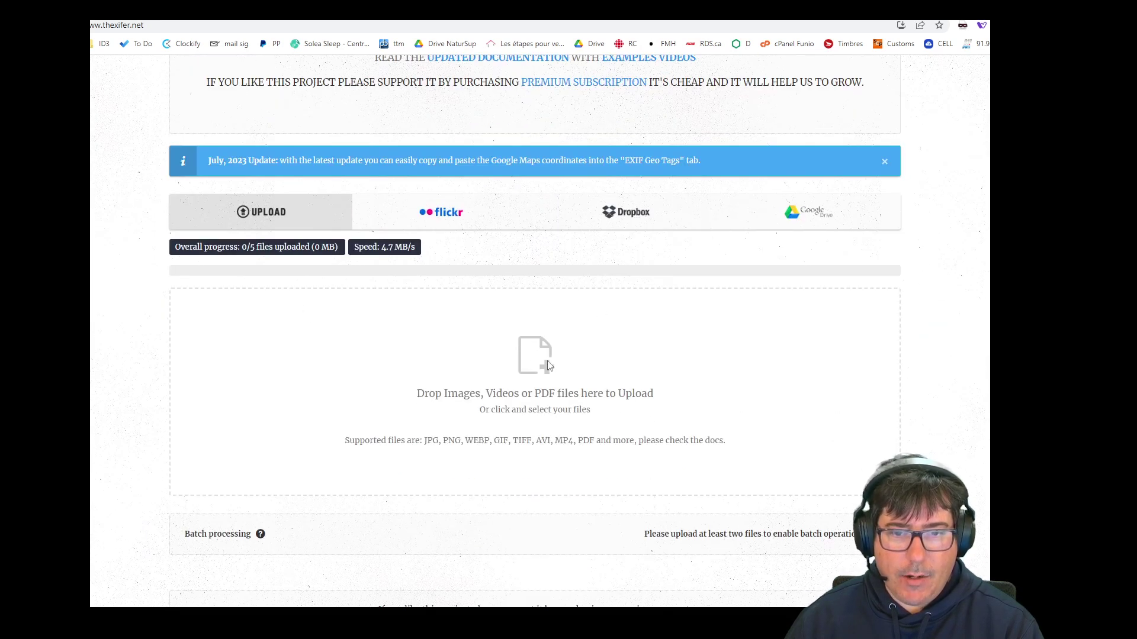
{"action": "scroll", "coordinate": [557, 434], "scroll_direction": "down", "scroll_amount": 1}
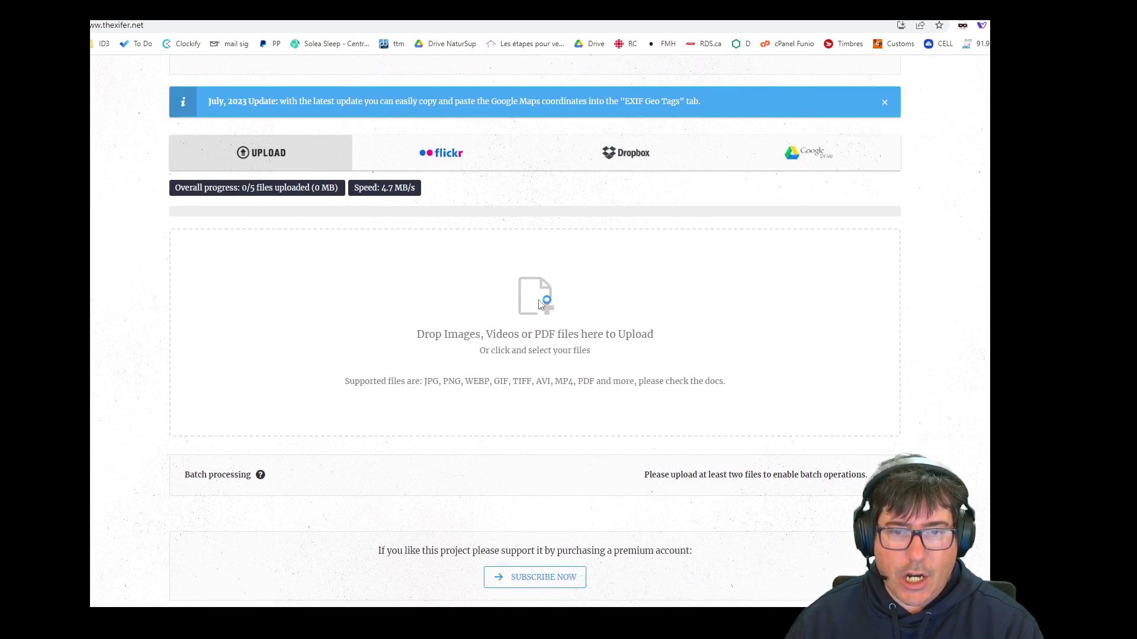
Upload the house photo m9194368-pri01-01 from the Bureau › test folder.
{"action": "left_click", "coordinate": [536, 382]}
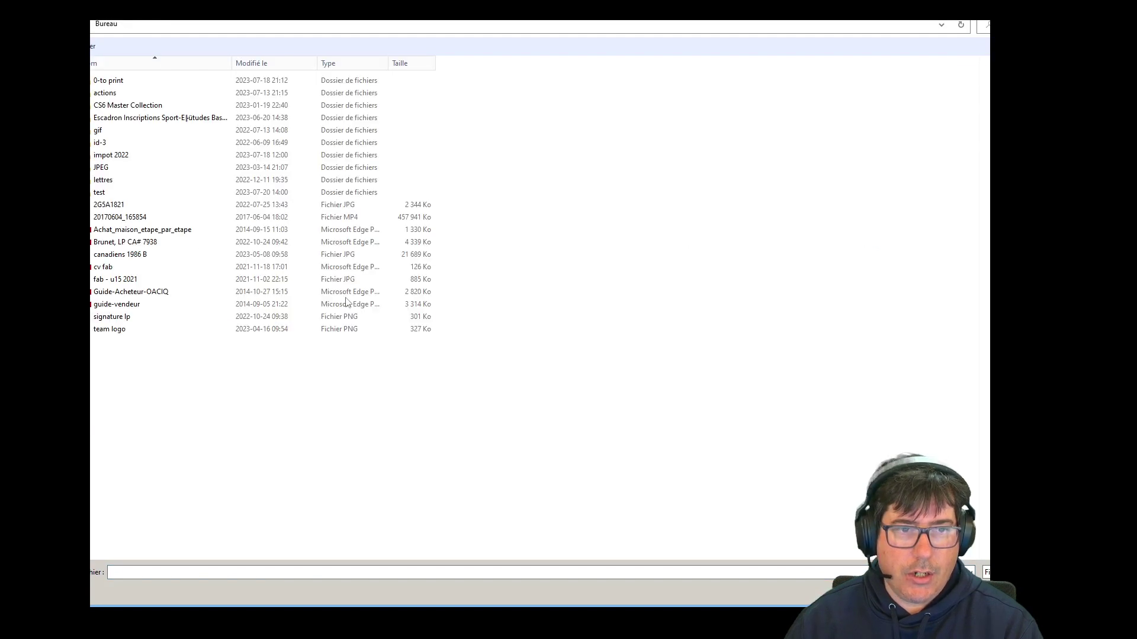
{"action": "left_click", "coordinate": [108, 194]}
{"action": "double_click", "coordinate": [108, 194]}
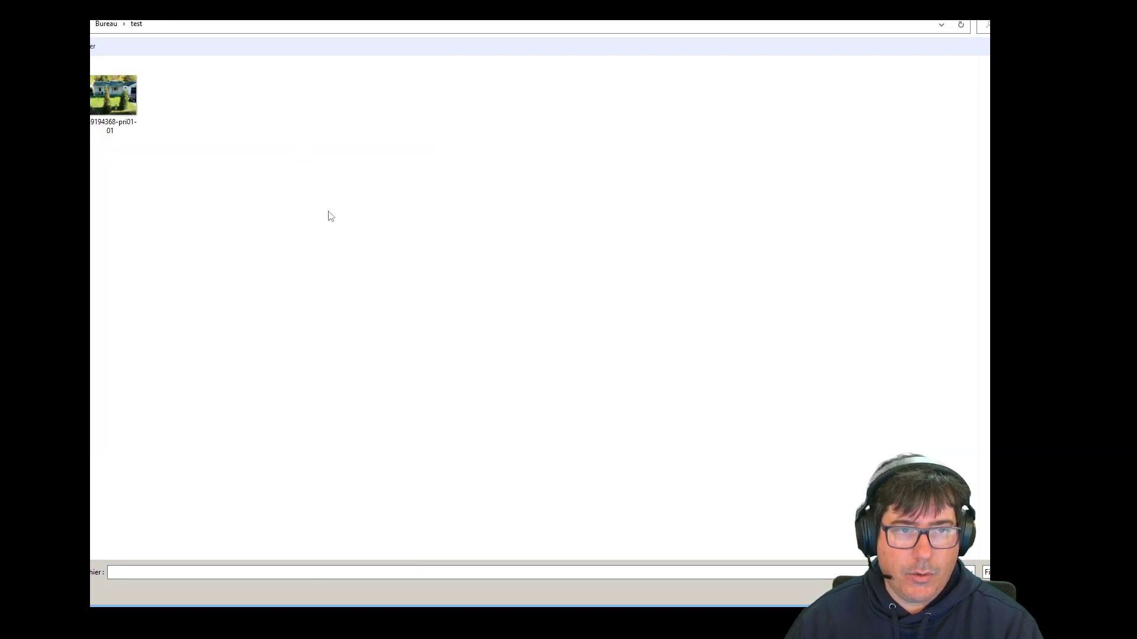
{"action": "left_click", "coordinate": [116, 98]}
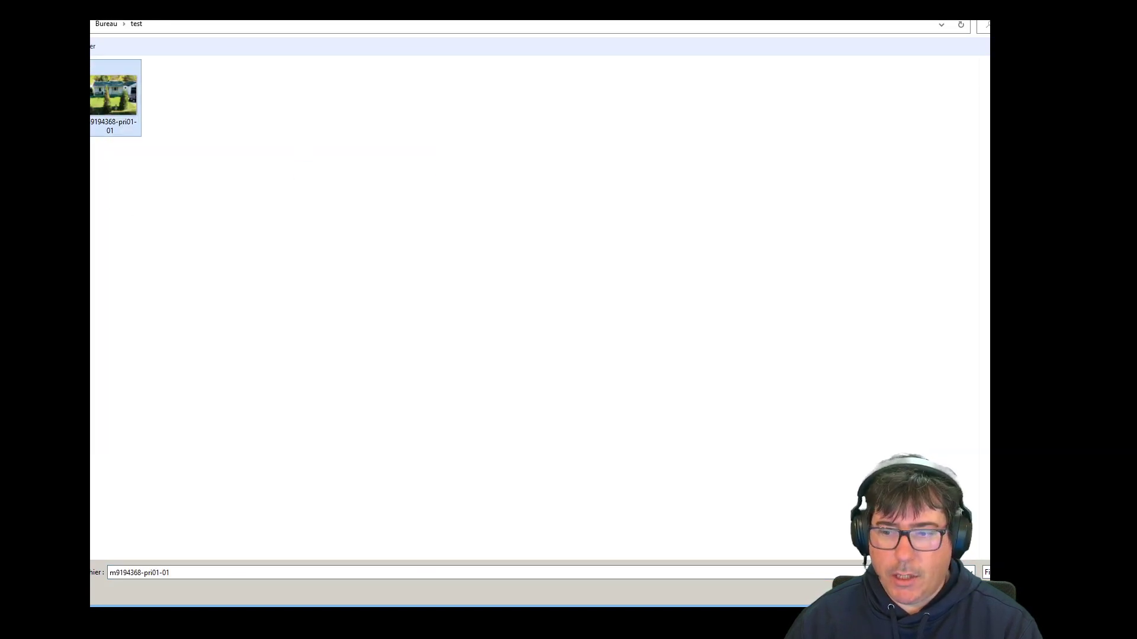
{"action": "key", "text": "Return"}
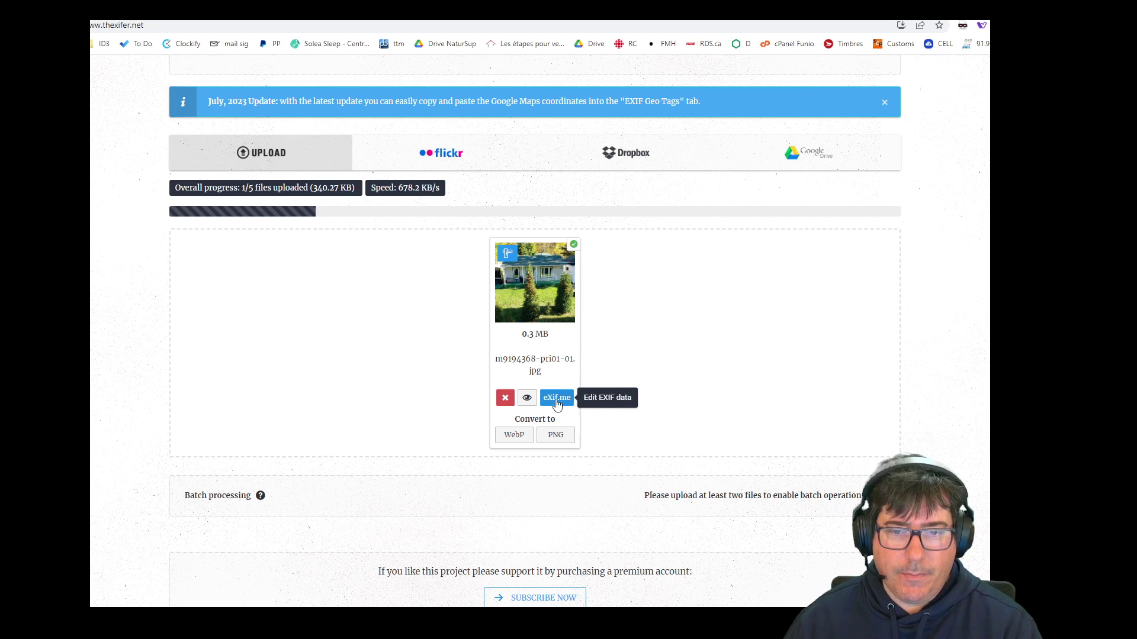
Open the eXif.me editor for the uploaded m9194368-pri01-01.jpg photo.
{"action": "left_click", "coordinate": [556, 403]}
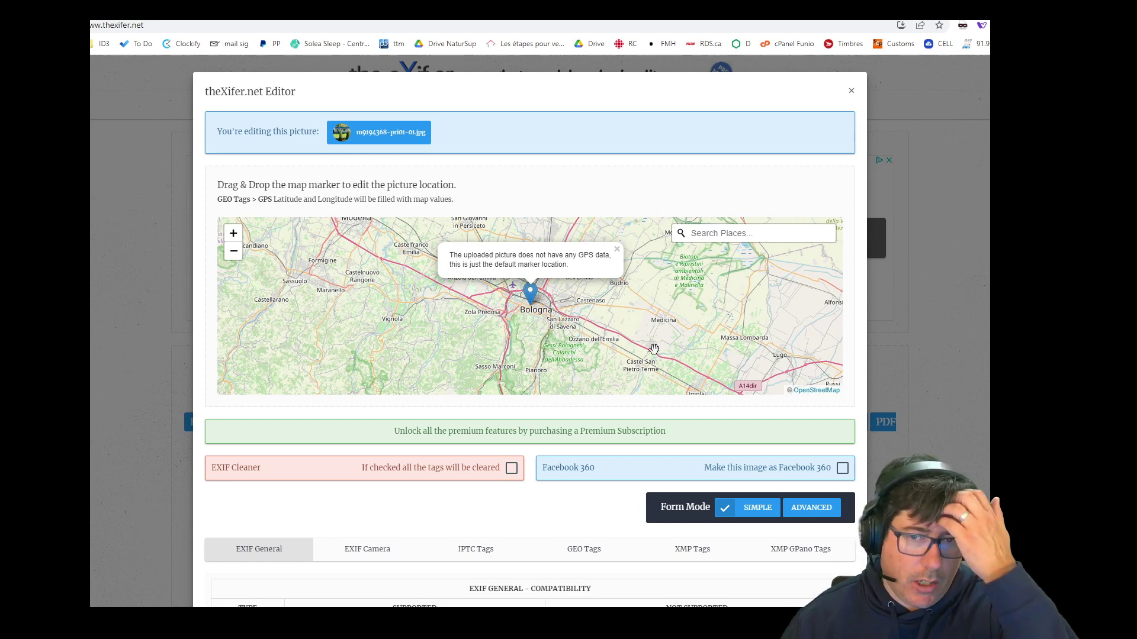
Find Laval, Québec, Canada on the editor's map and zoom in.
{"action": "left_click", "coordinate": [723, 233]}
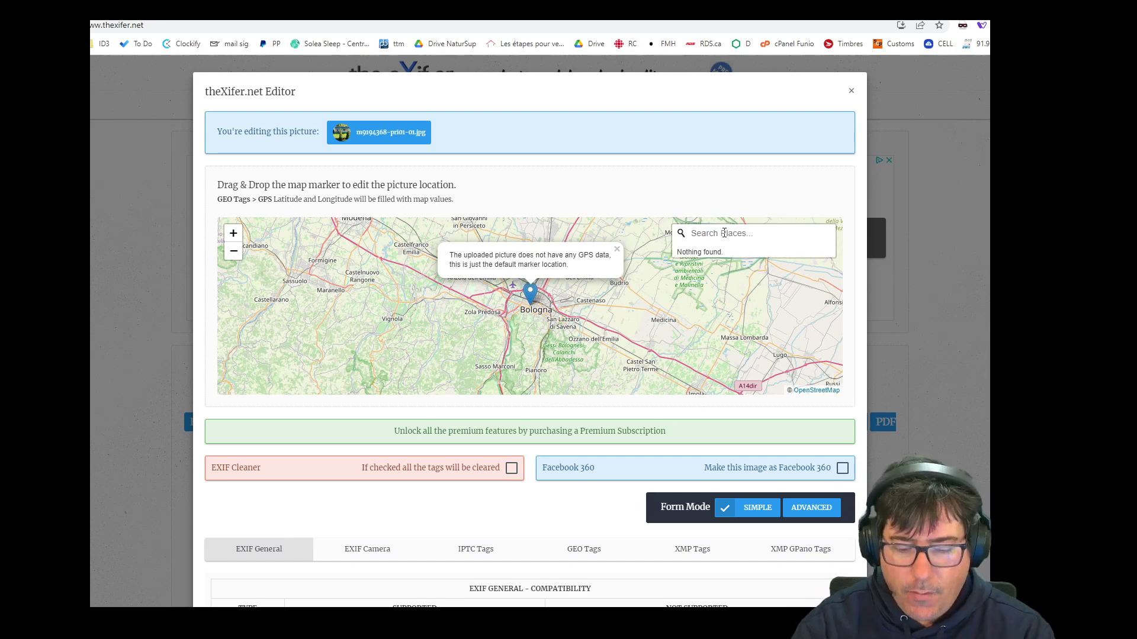
{"action": "type", "text": "laval"}
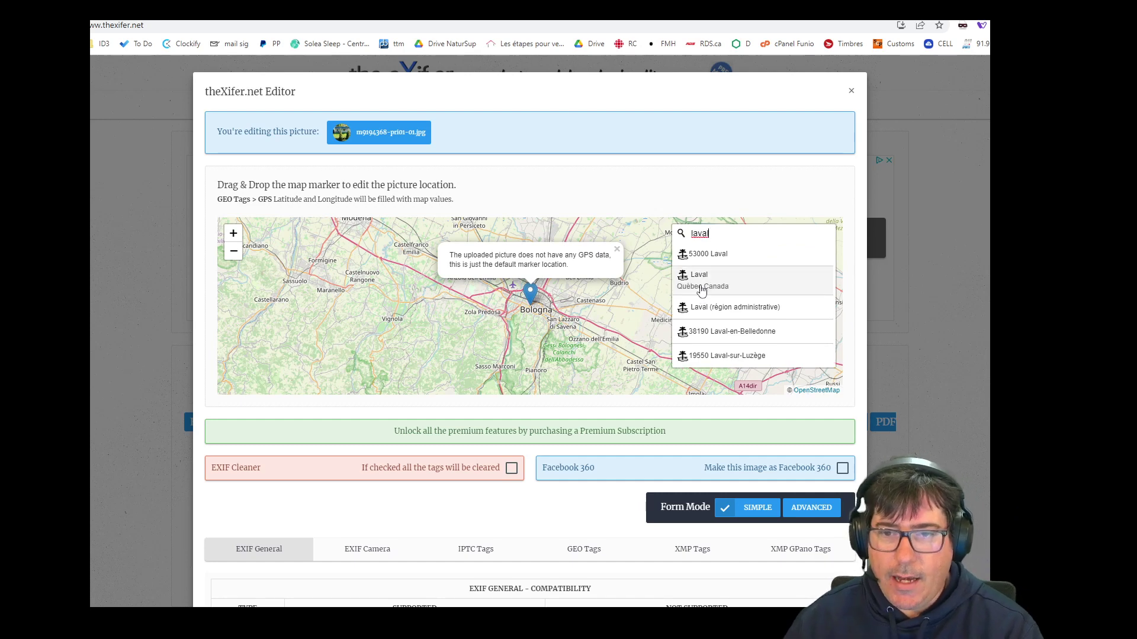
{"action": "left_click", "coordinate": [714, 283]}
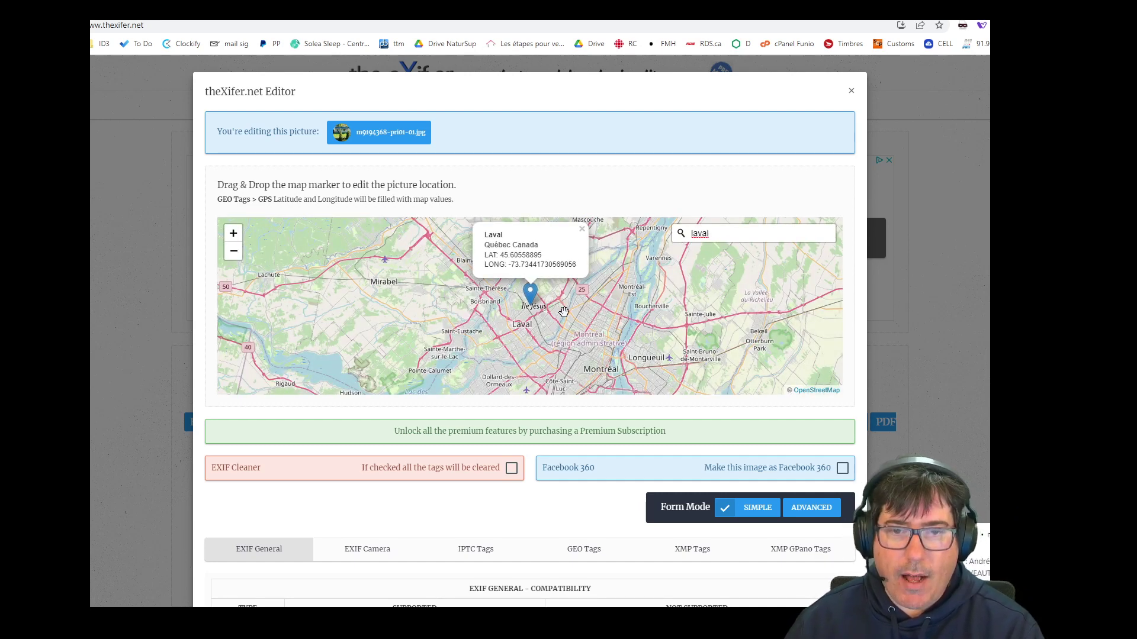
{"action": "left_click", "coordinate": [233, 237]}
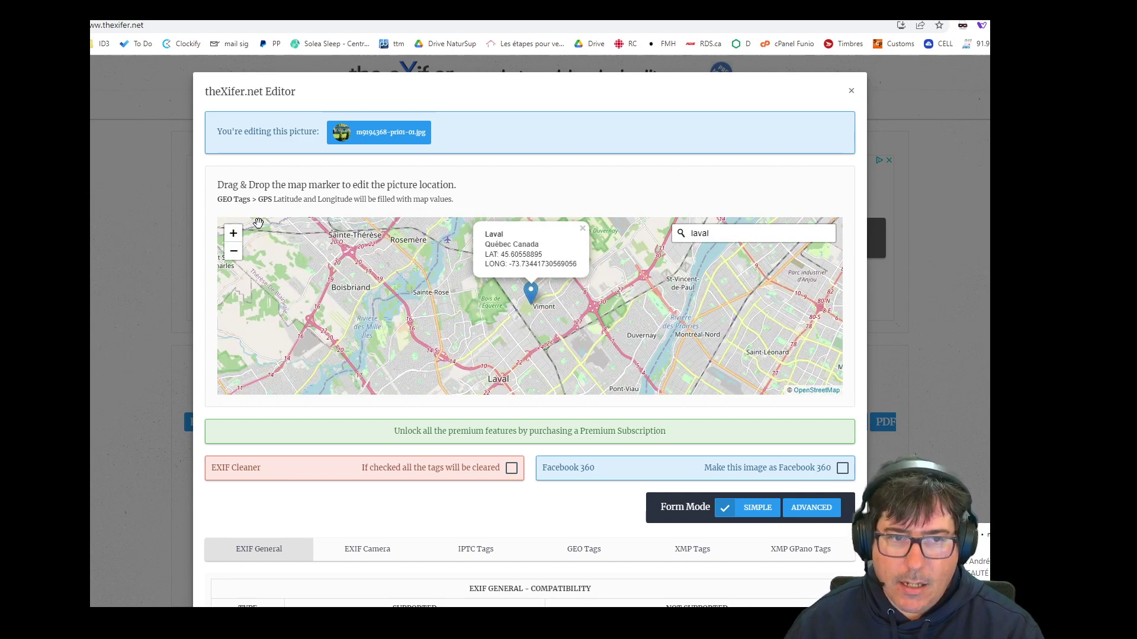
{"action": "left_click", "coordinate": [233, 236]}
{"action": "left_click", "coordinate": [234, 237]}
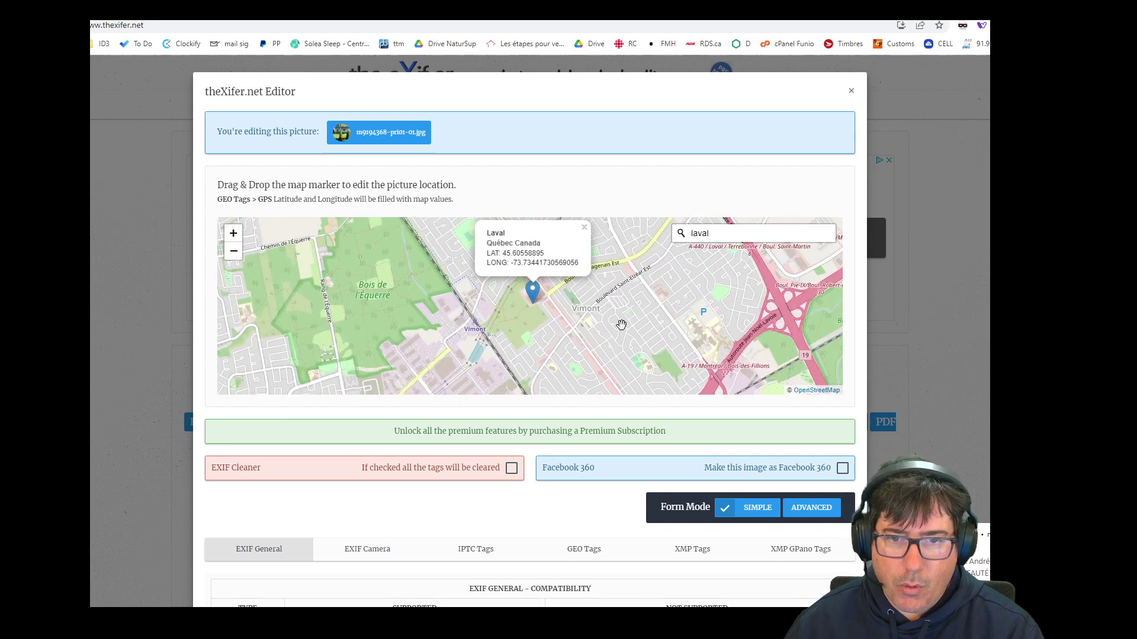
{"action": "left_click_drag", "start_coordinate": [622, 311], "coordinate": [622, 362]}
{"action": "mouse_move", "coordinate": [535, 342]}
{"action": "left_mouse_down"}
{"action": "mouse_move", "coordinate": [650, 282]}
{"action": "mouse_move", "coordinate": [490, 332]}
{"action": "mouse_move", "coordinate": [460, 358]}
{"action": "mouse_move", "coordinate": [610, 273]}
{"action": "left_mouse_up"}
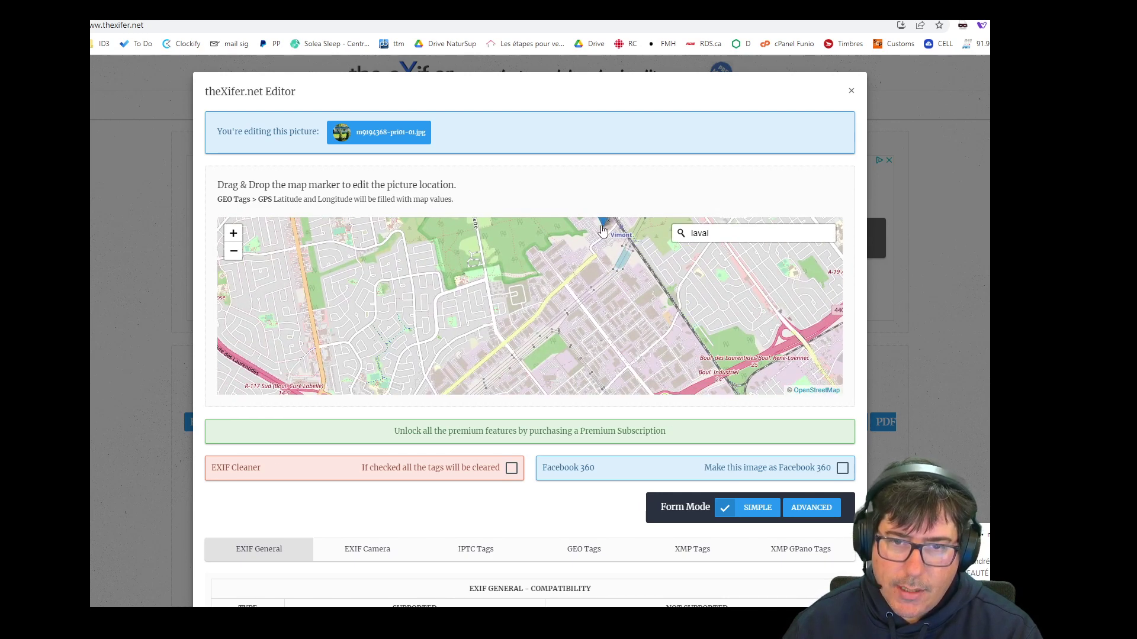
{"action": "mouse_move", "coordinate": [604, 226]}
{"action": "left_mouse_down"}
{"action": "mouse_move", "coordinate": [525, 308]}
{"action": "mouse_move", "coordinate": [530, 319]}
{"action": "left_mouse_up"}
{"action": "scroll", "coordinate": [529, 318], "scroll_direction": "down", "scroll_amount": 2}
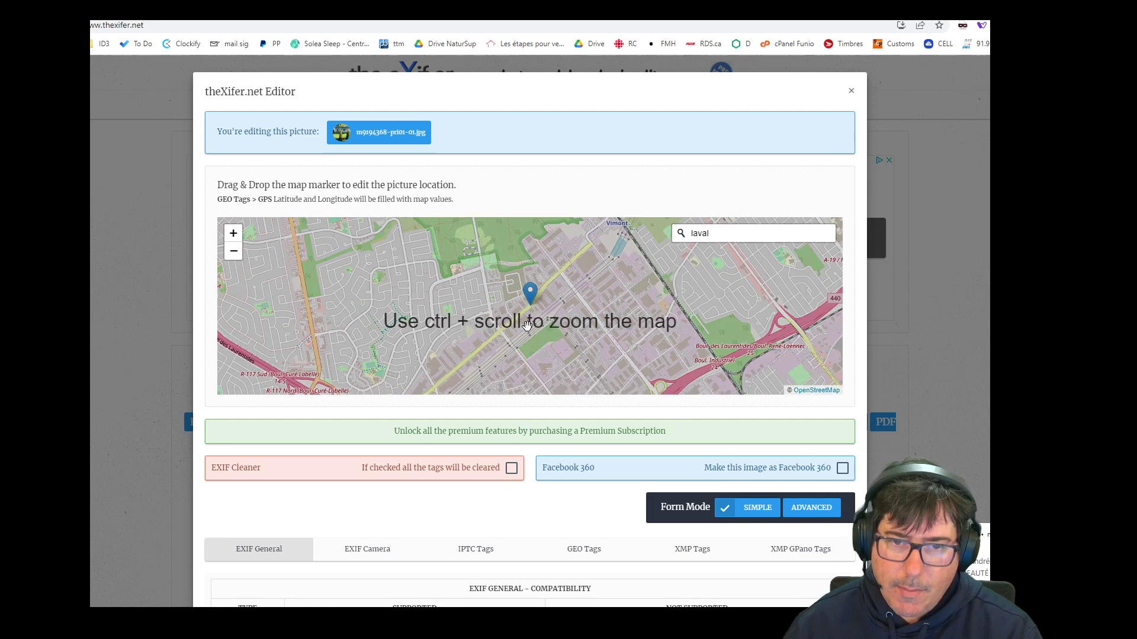
{"action": "left_click", "coordinate": [233, 235]}
{"action": "left_click", "coordinate": [233, 234]}
{"action": "left_click", "coordinate": [234, 234]}
{"action": "mouse_move", "coordinate": [538, 254]}
{"action": "left_mouse_down"}
{"action": "mouse_move", "coordinate": [538, 360]}
{"action": "mouse_move", "coordinate": [662, 295]}
{"action": "mouse_move", "coordinate": [539, 291]}
{"action": "mouse_move", "coordinate": [638, 322]}
{"action": "left_mouse_up"}
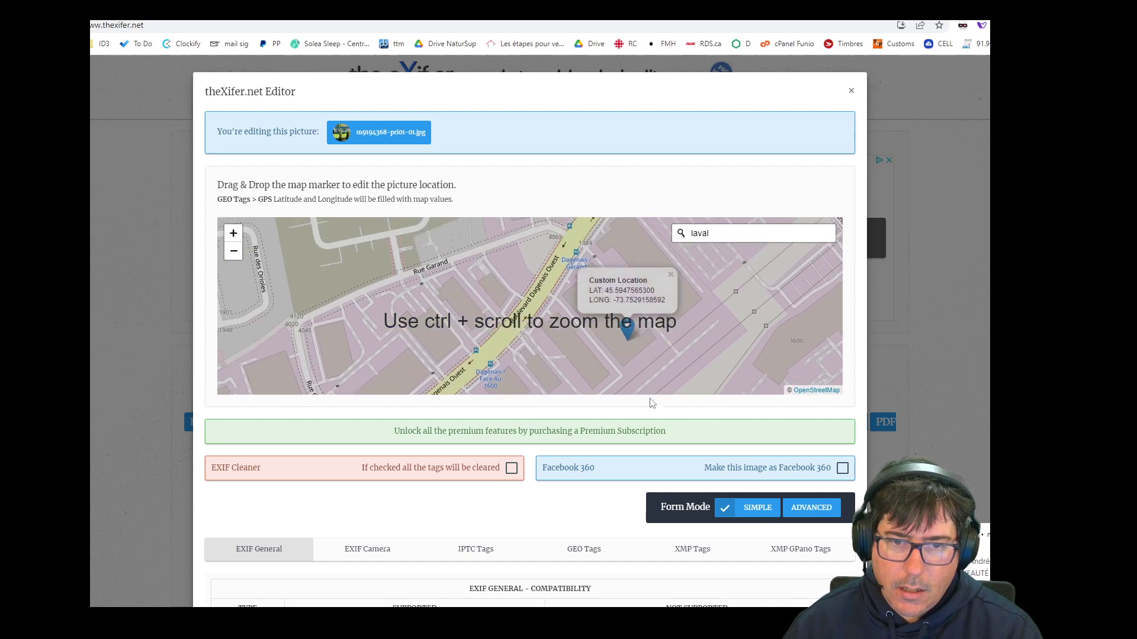
{"action": "left_click", "coordinate": [473, 307]}
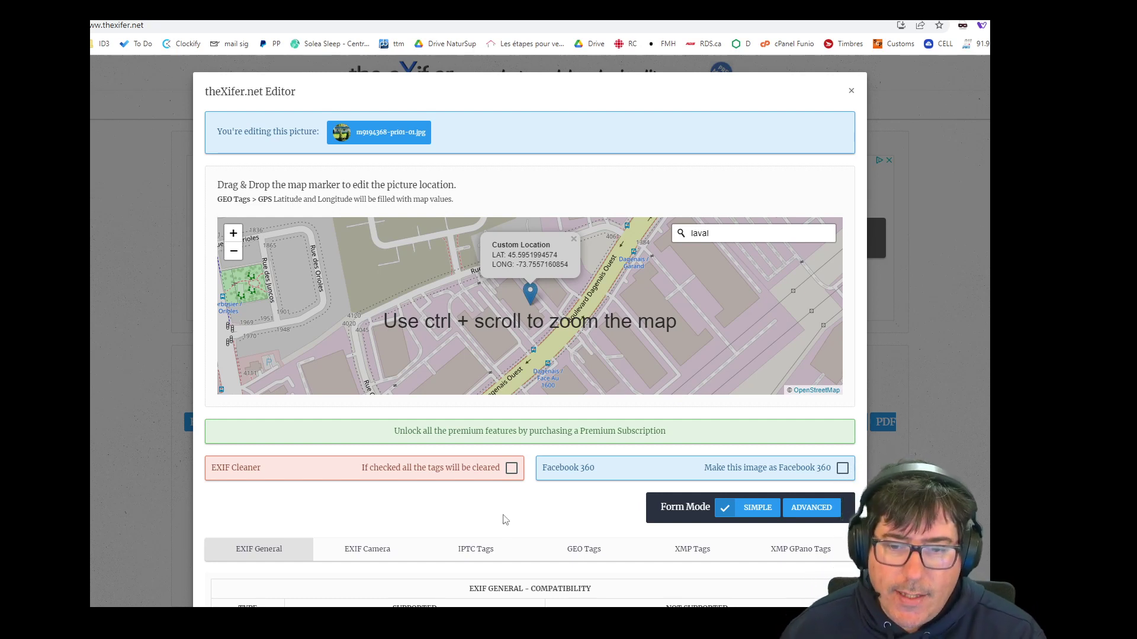
Scroll the editor modal down past the empty date fields to the EXIF Author section.
{"action": "scroll", "coordinate": [505, 519], "scroll_direction": "down", "scroll_amount": 3}
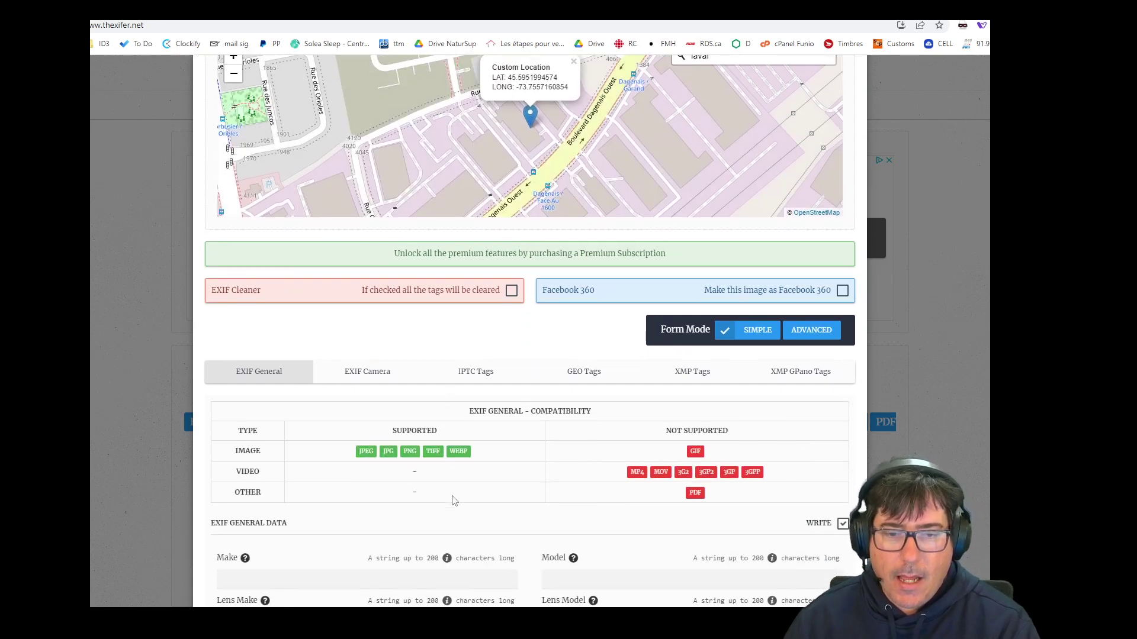
{"action": "scroll", "coordinate": [488, 478], "scroll_direction": "down", "scroll_amount": 3}
{"action": "scroll", "coordinate": [349, 385], "scroll_direction": "down", "scroll_amount": 3}
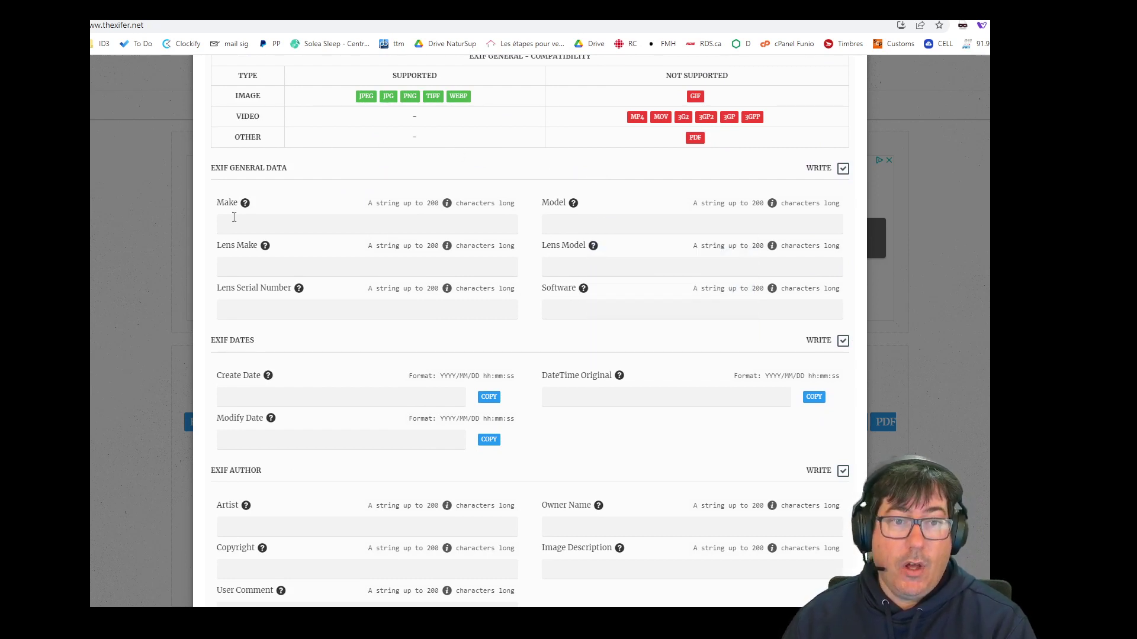
{"action": "mouse_move", "coordinate": [250, 204]}
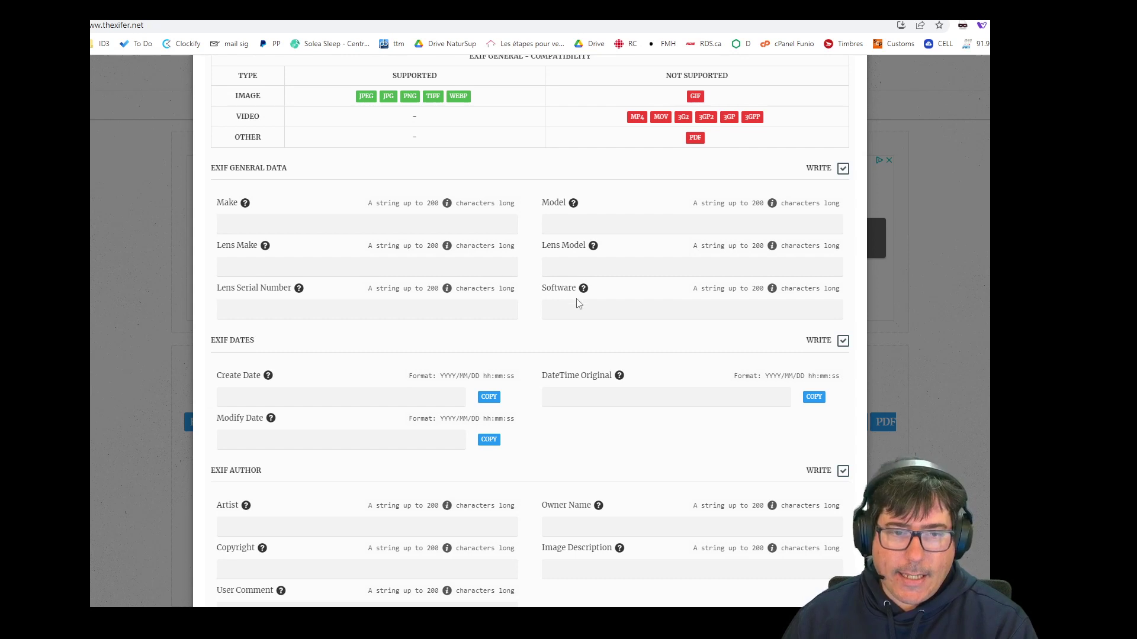
{"action": "scroll", "coordinate": [578, 302], "scroll_direction": "down", "scroll_amount": 2}
{"action": "left_click_drag", "start_coordinate": [266, 358], "coordinate": [215, 358]}
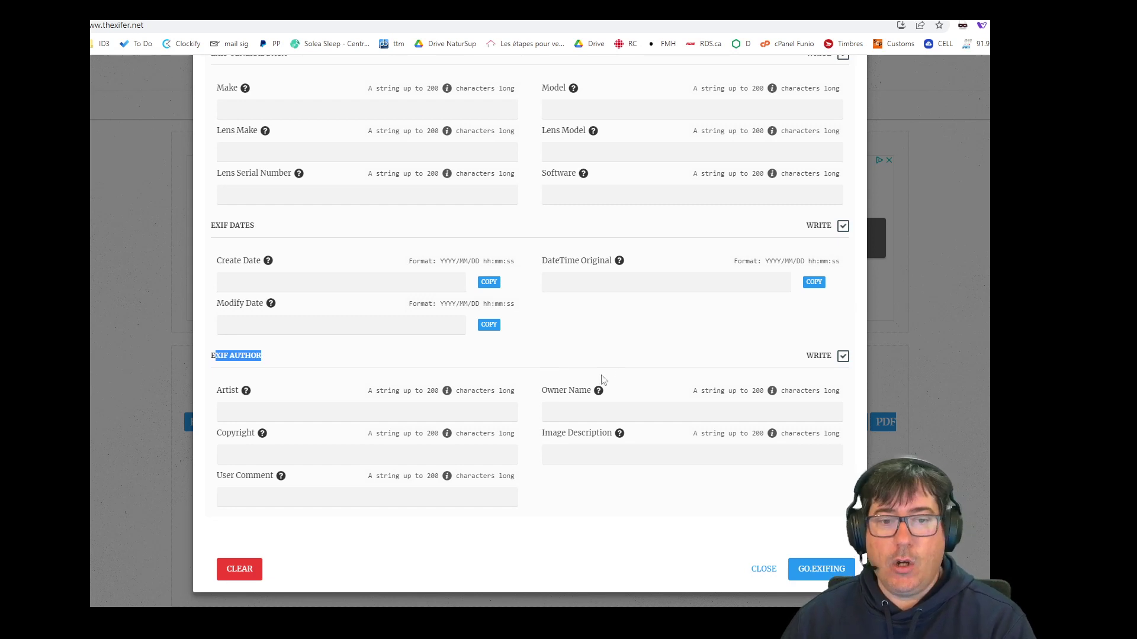
Enter the agent's name as Owner Name and as Artist, followed by 'Courtier Immobilier'.
{"action": "left_click", "coordinate": [347, 415]}
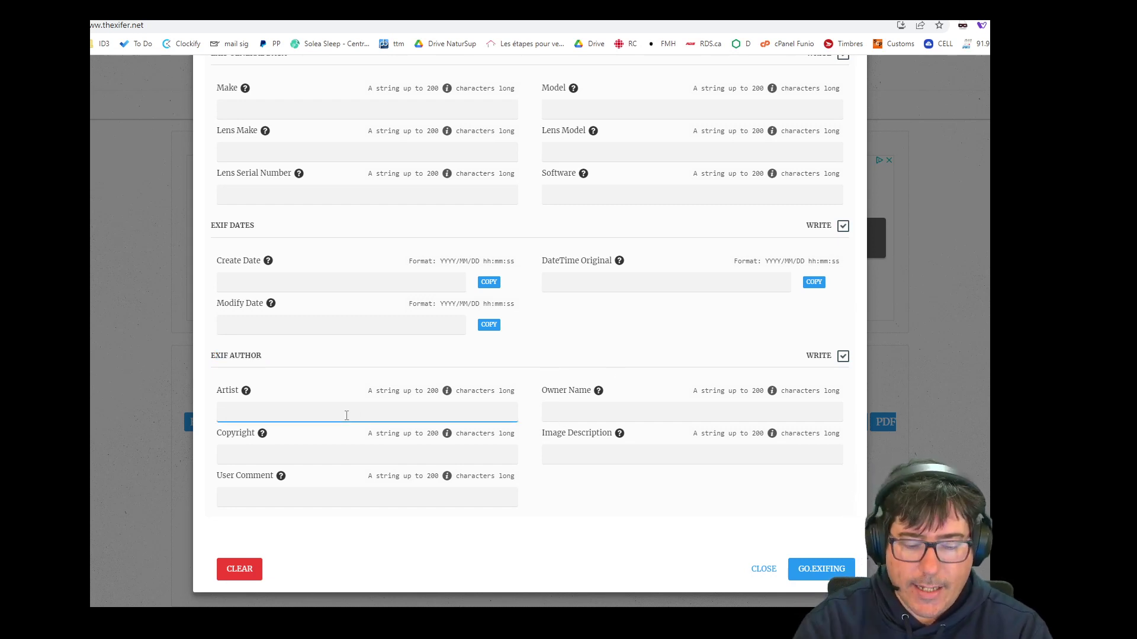
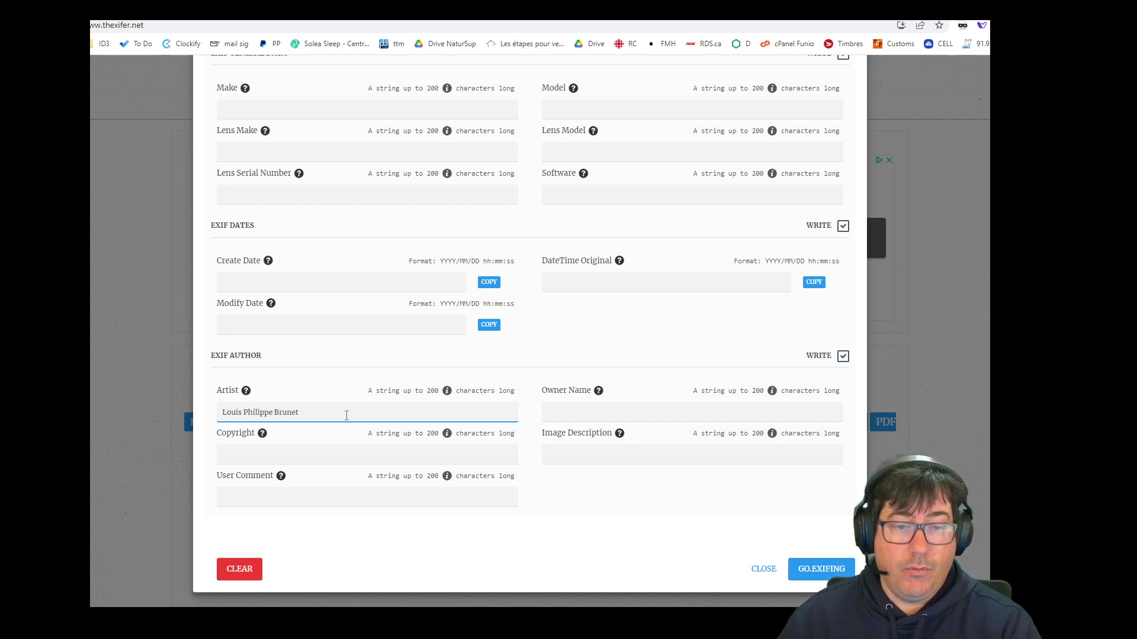
{"action": "left_click", "coordinate": [570, 417]}
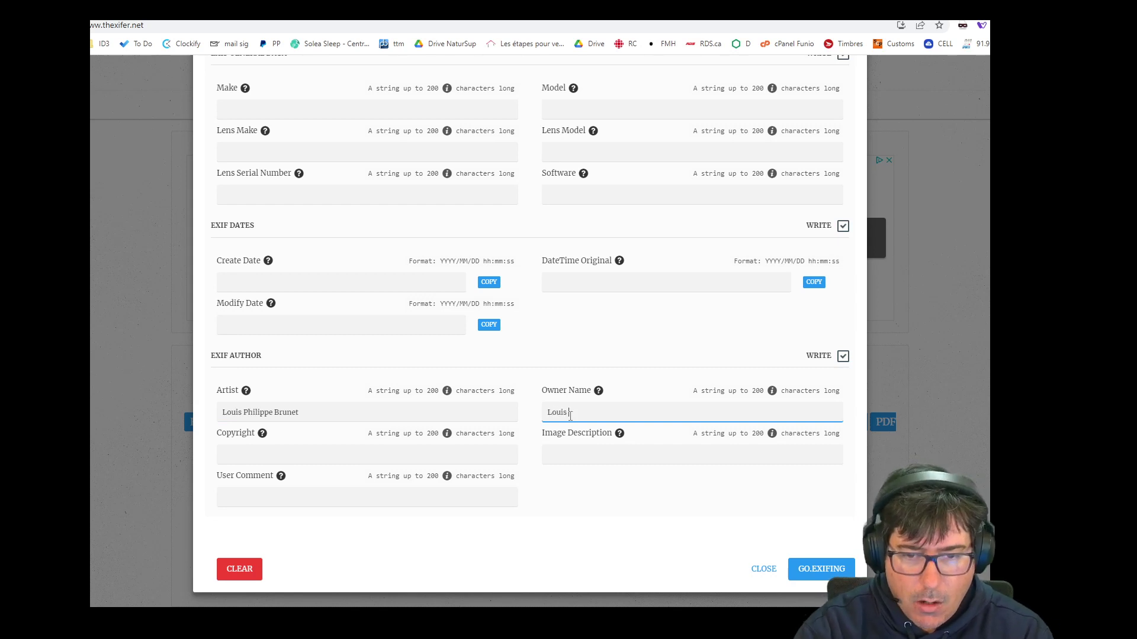
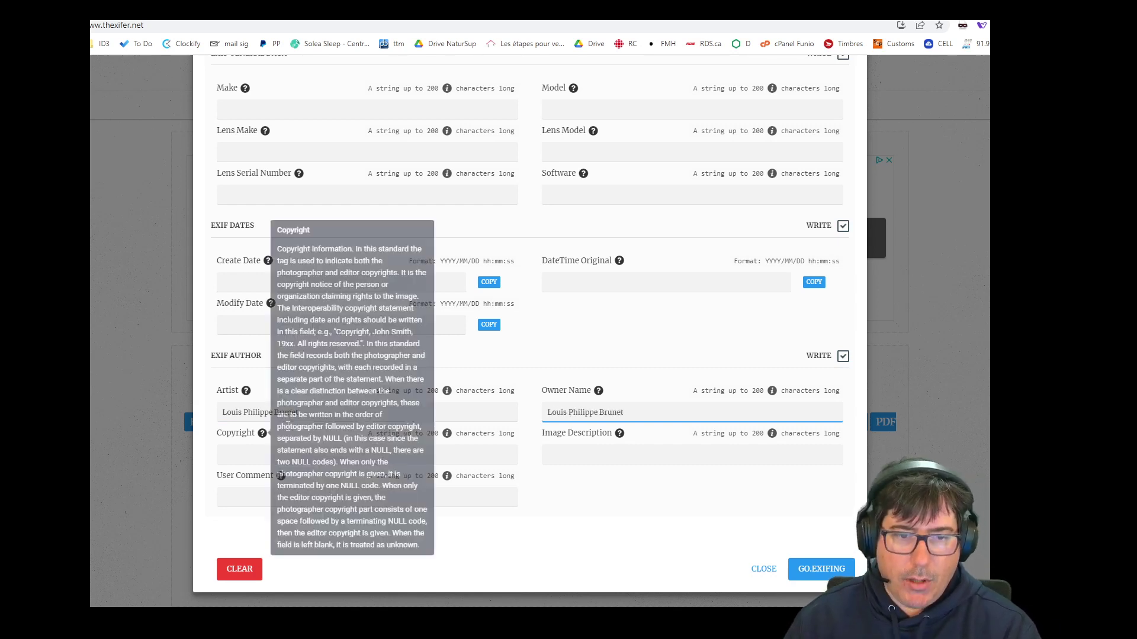
{"action": "left_click", "coordinate": [334, 414]}
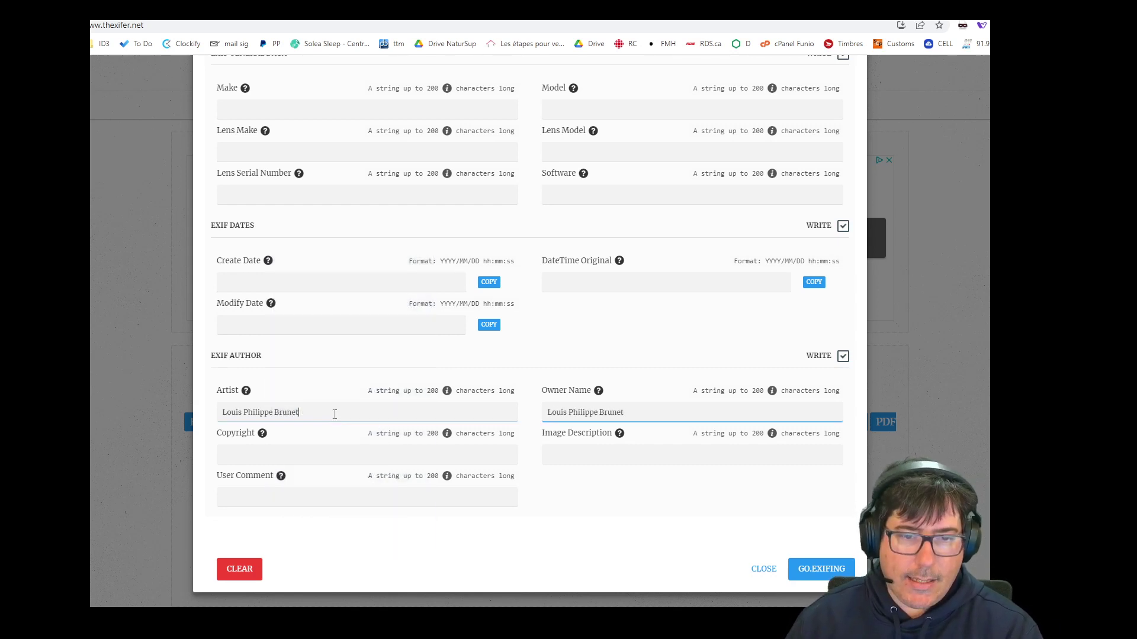
{"action": "type", "text": "Couret"}
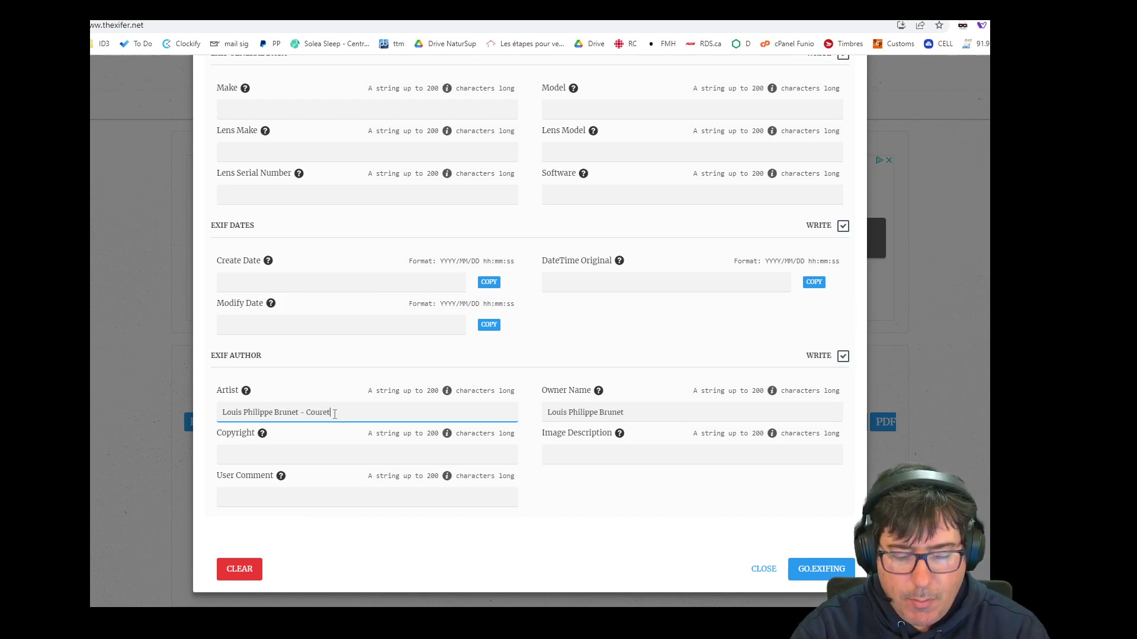
{"action": "key", "text": "BackSpace"}
{"action": "key", "text": "BackSpace"}
{"action": "type", "text": "tier"}
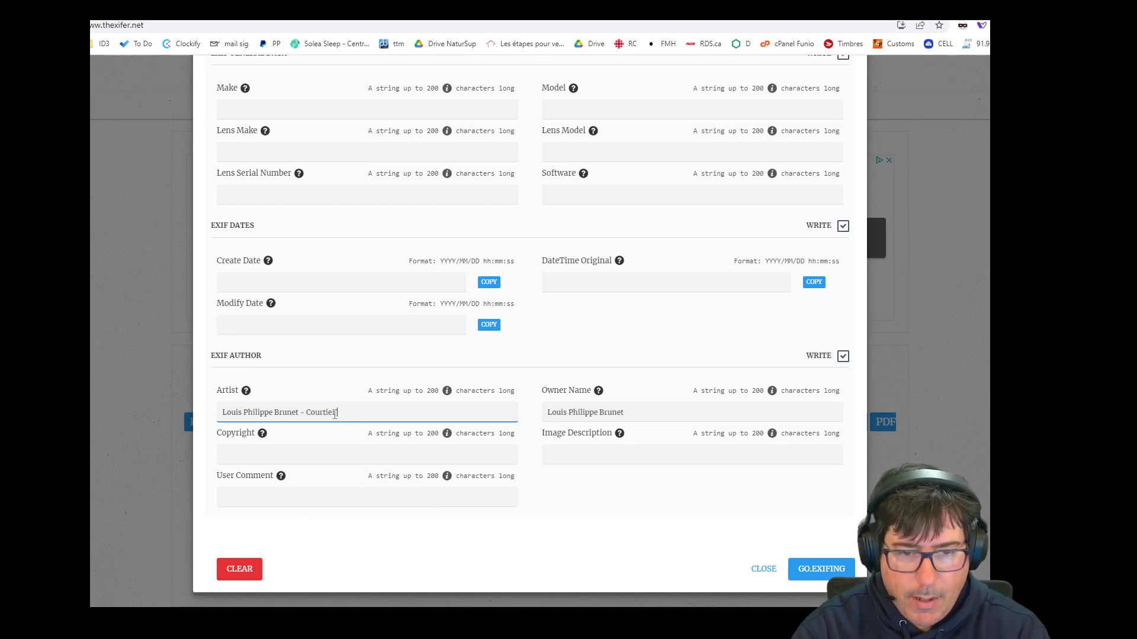
{"action": "type", "text": " Immobilier"}
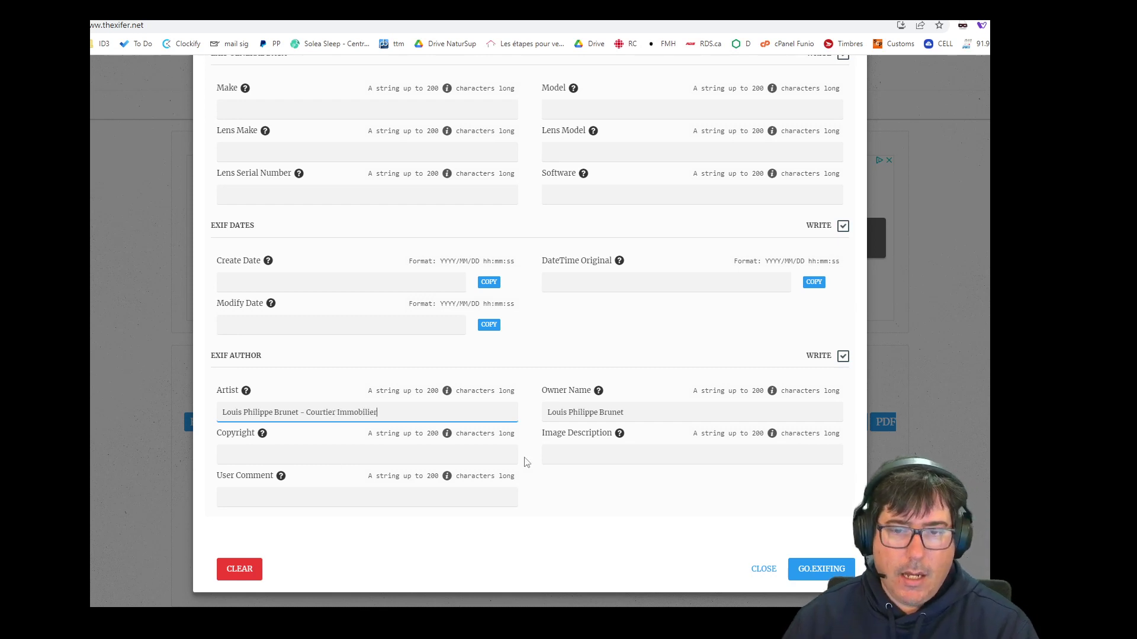
{"action": "left_click", "coordinate": [579, 461]}
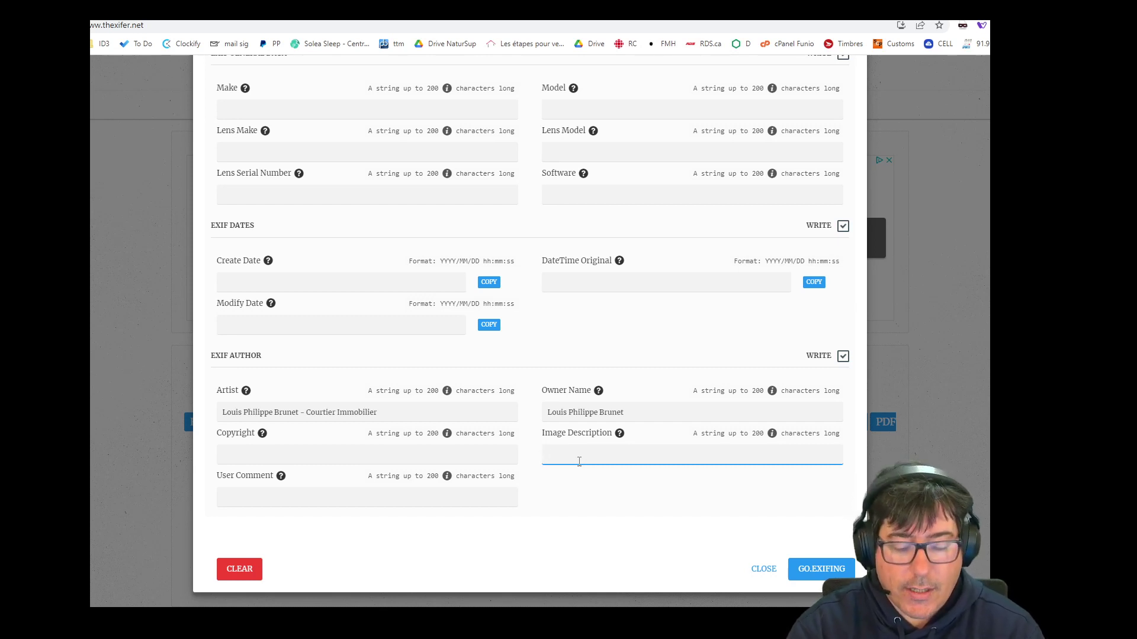
Type 'maison; vendre; laval; duvernay; evaluation' into the Image Description field.
{"action": "type", "text": "mai"}
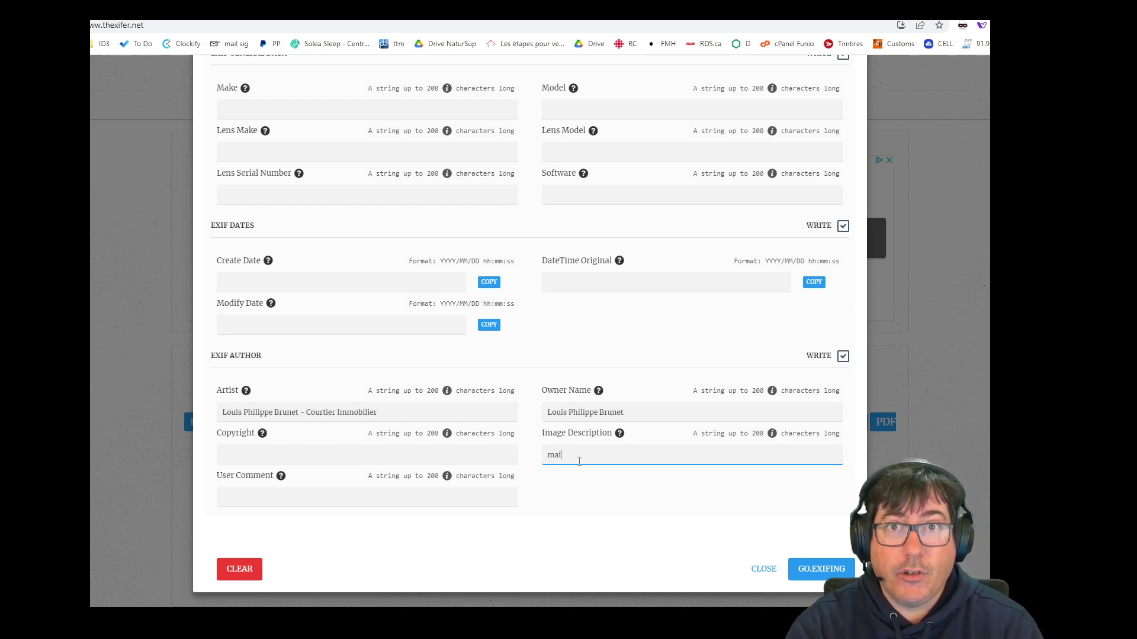
{"action": "type", "text": "son"}
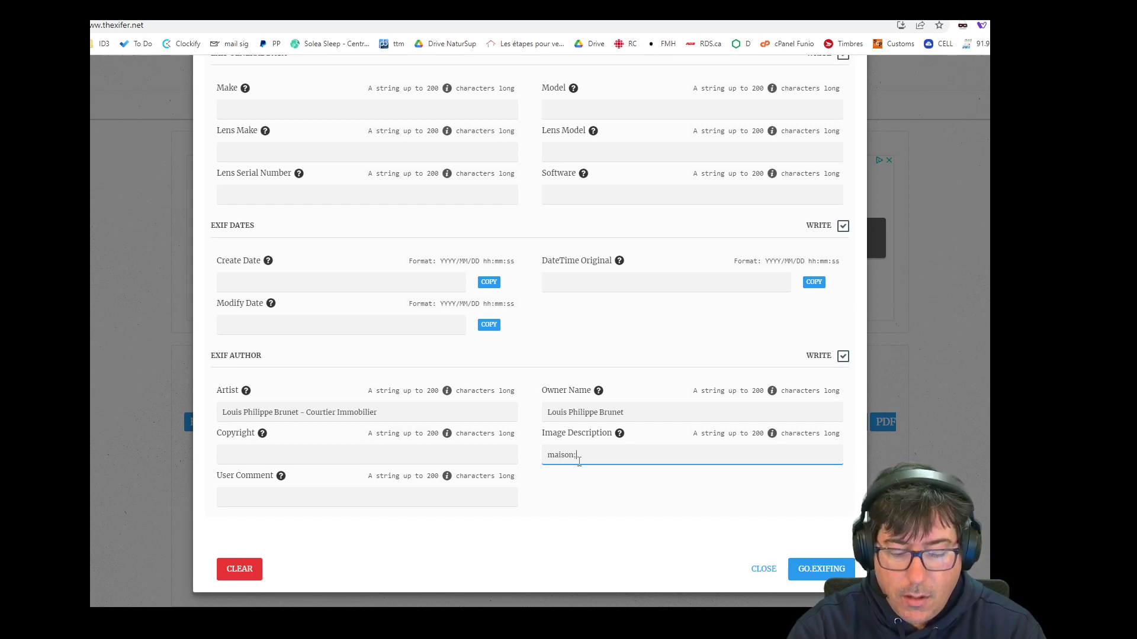
{"action": "type", "text": "; vendre"}
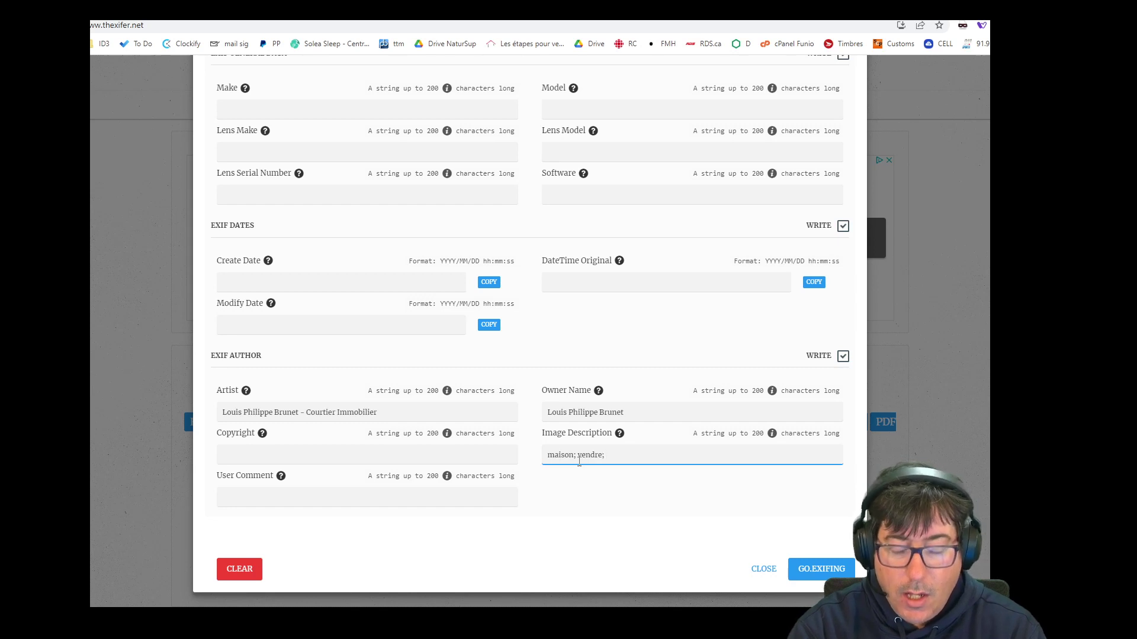
{"action": "type", "text": "; lava"}
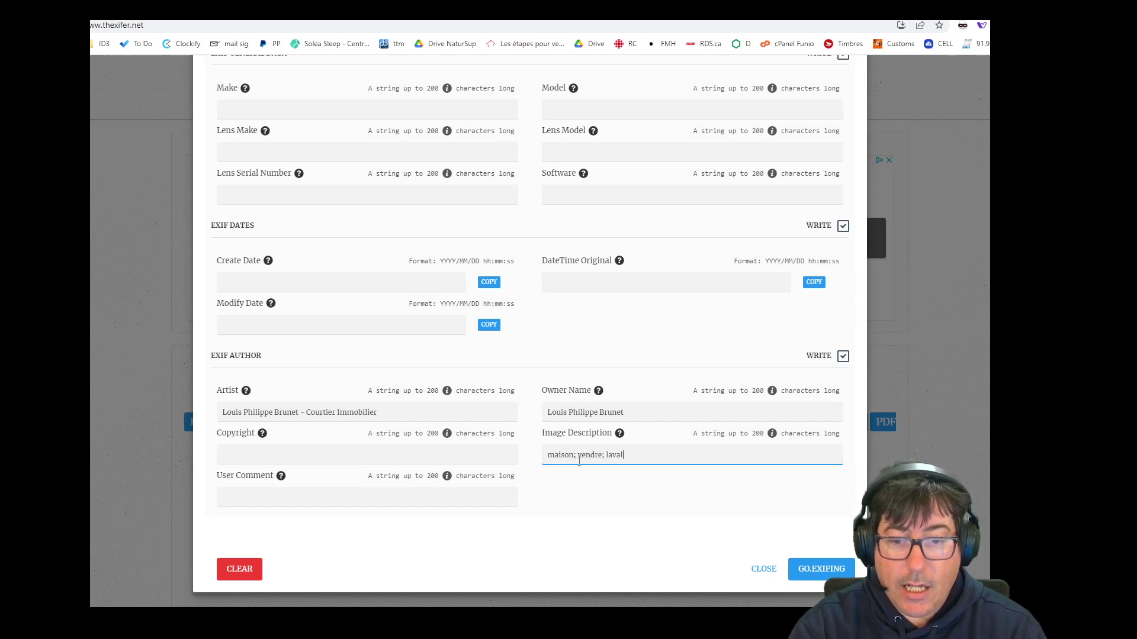
{"action": "type", "text": "l"}
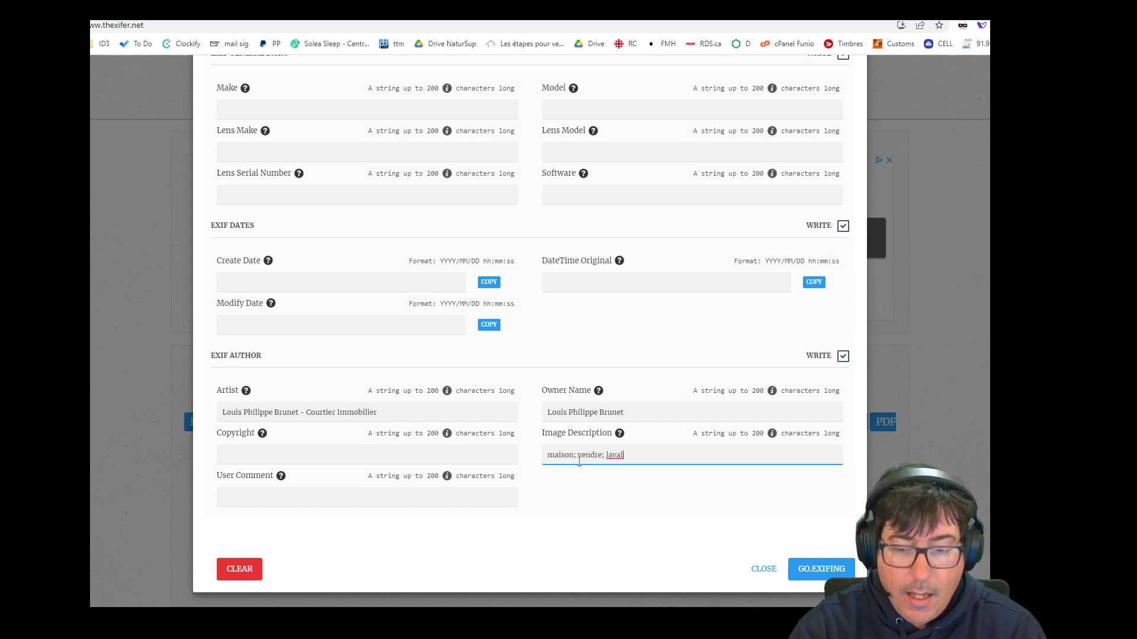
{"action": "type", "text": "; duvernay"}
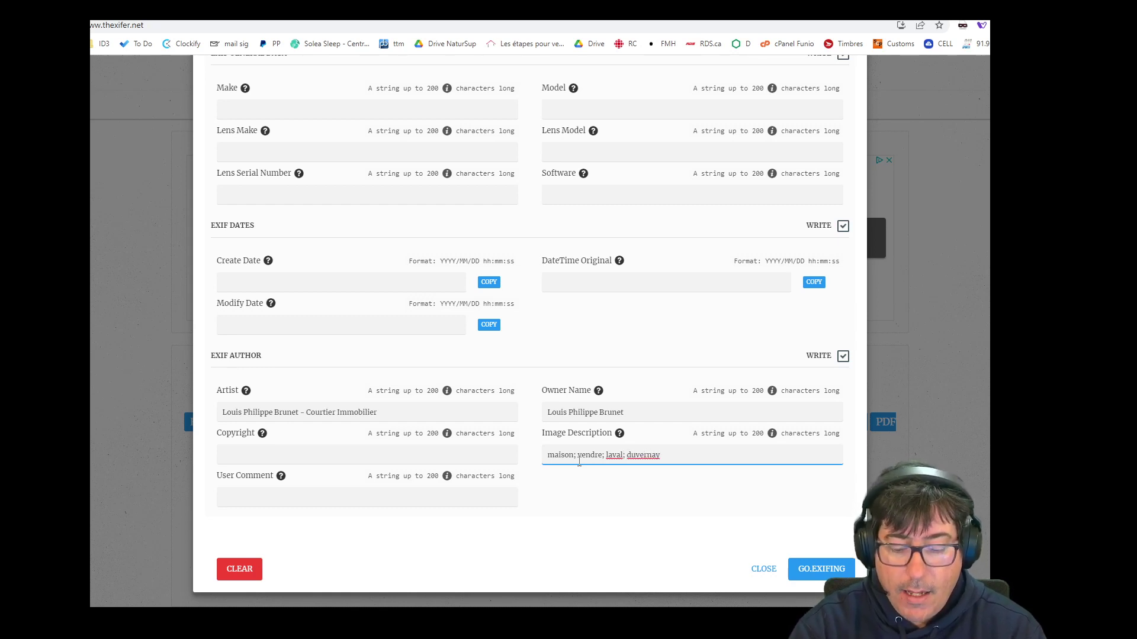
{"action": "type", "text": "; eval"}
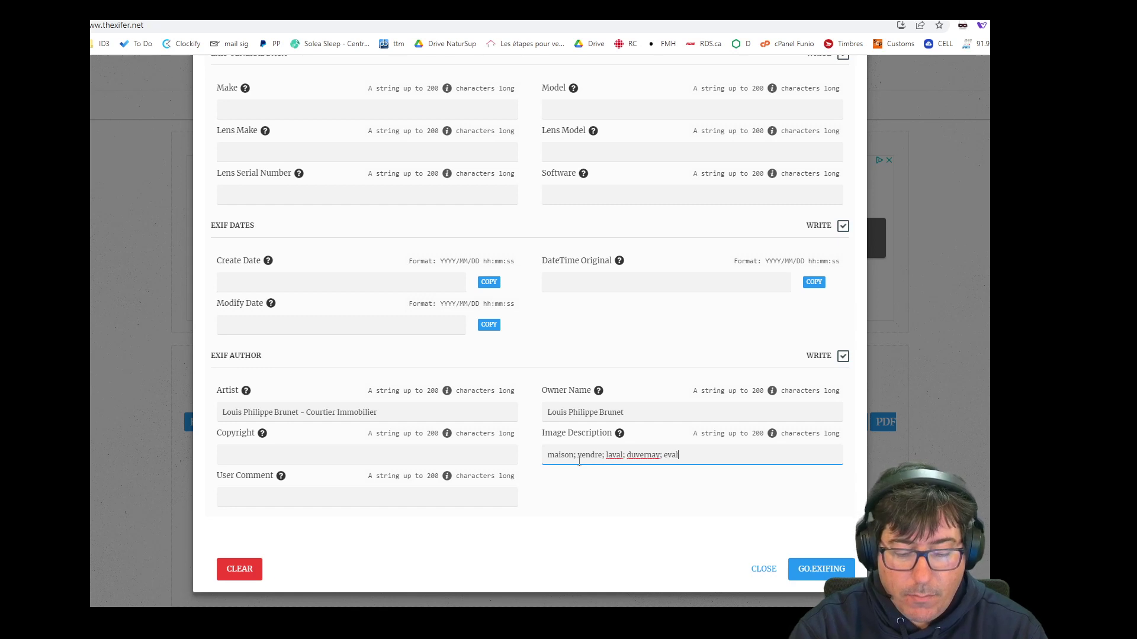
{"action": "type", "text": "ua"}
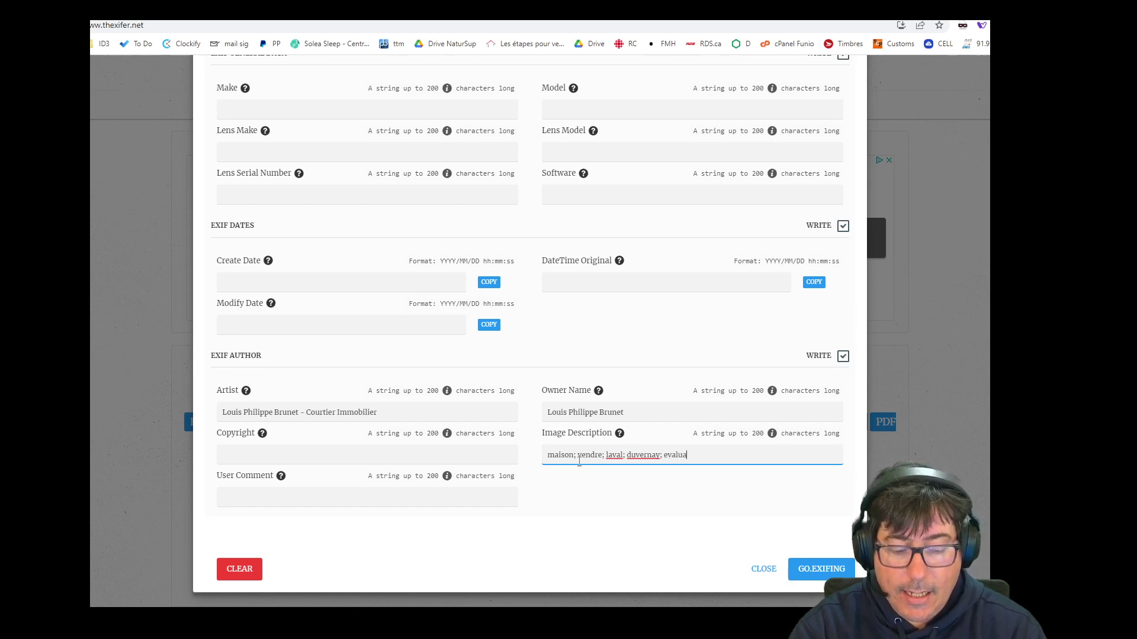
{"action": "type", "text": "tion"}
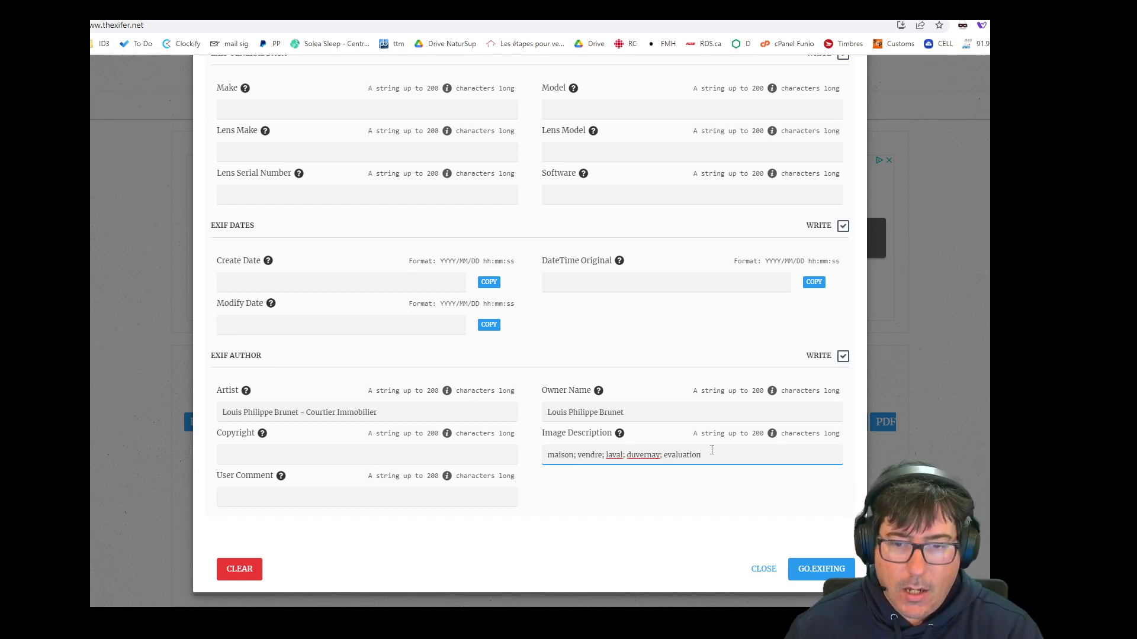
{"action": "left_click", "coordinate": [266, 499]}
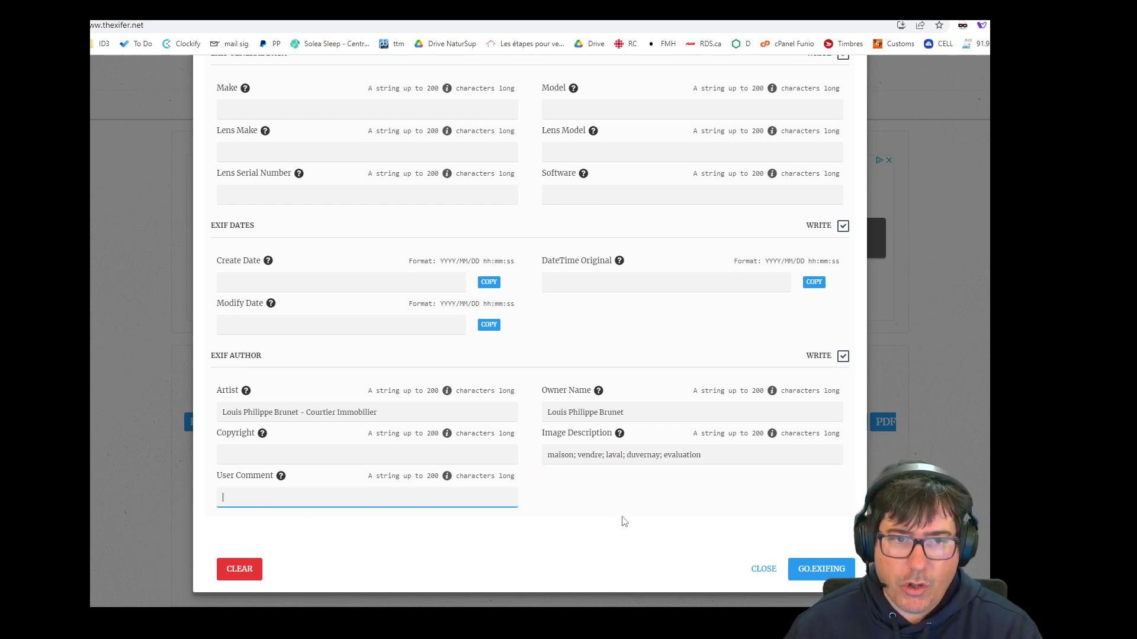
Apply the edited metadata with GO.EXIFING and download the modified photo.
{"action": "scroll", "coordinate": [592, 415], "scroll_direction": "up", "scroll_amount": 12}
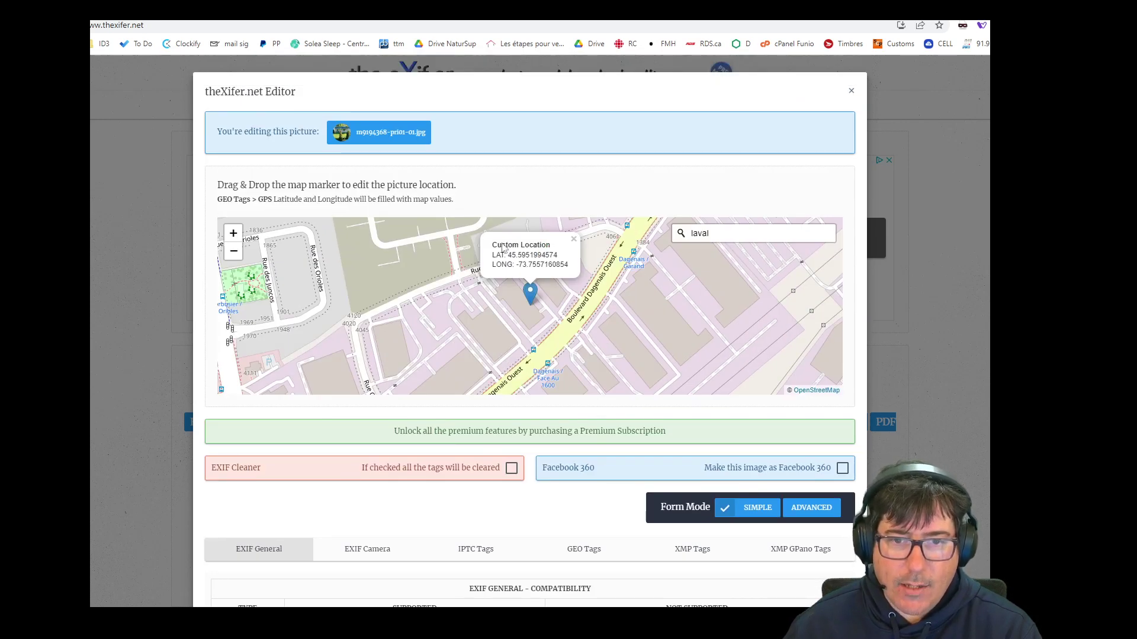
{"action": "scroll", "coordinate": [564, 342], "scroll_direction": "down", "scroll_amount": 15}
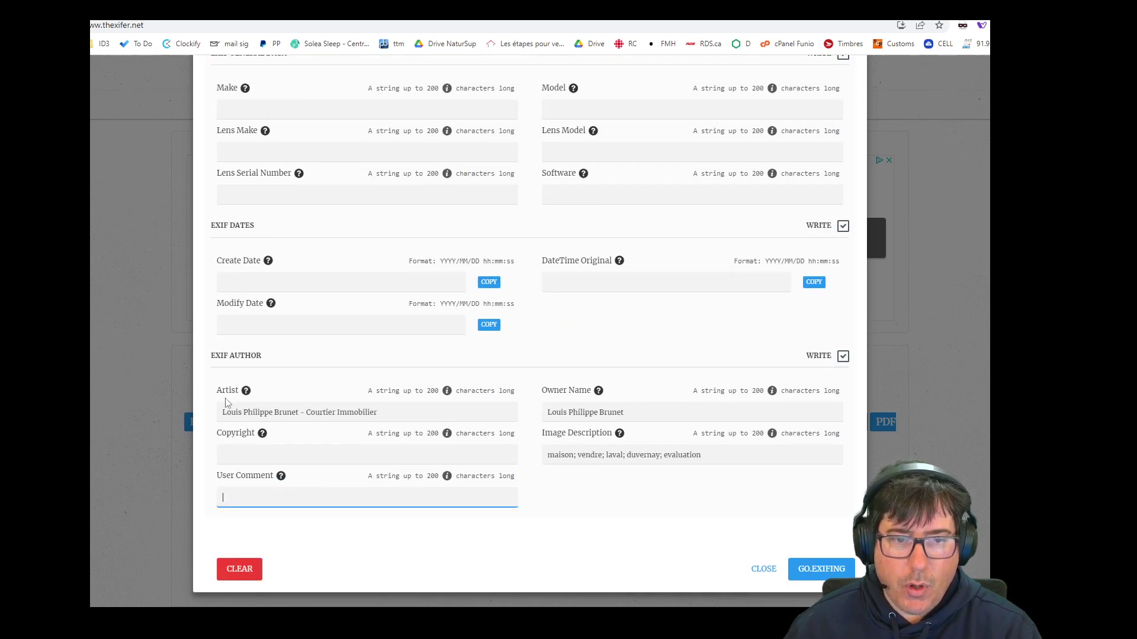
{"action": "left_click", "coordinate": [822, 569]}
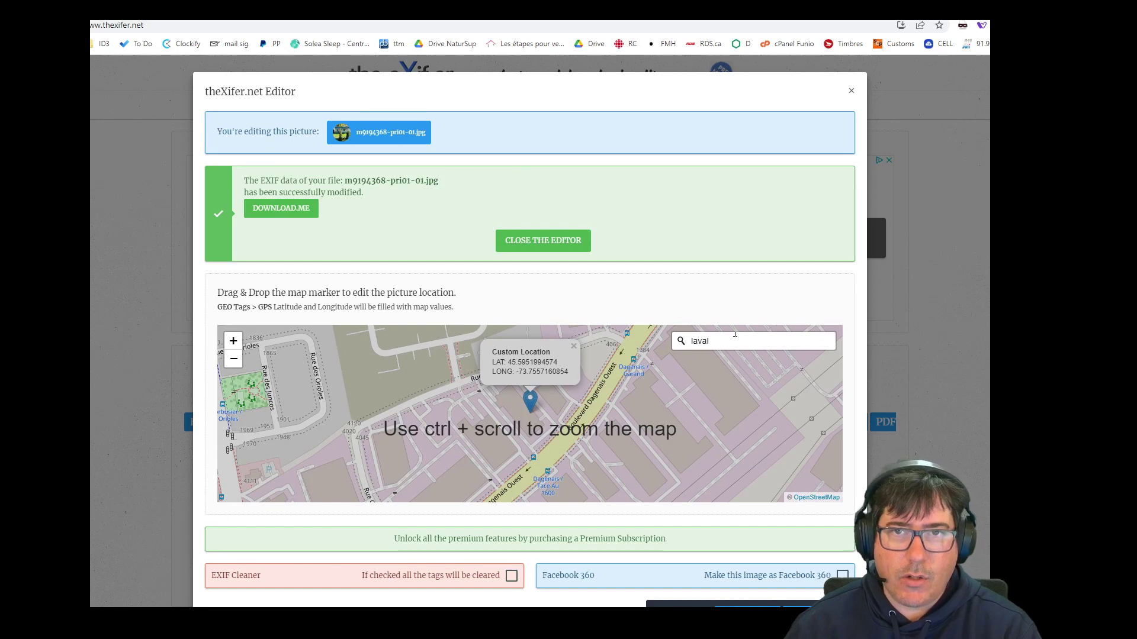
{"action": "left_click", "coordinate": [283, 215]}
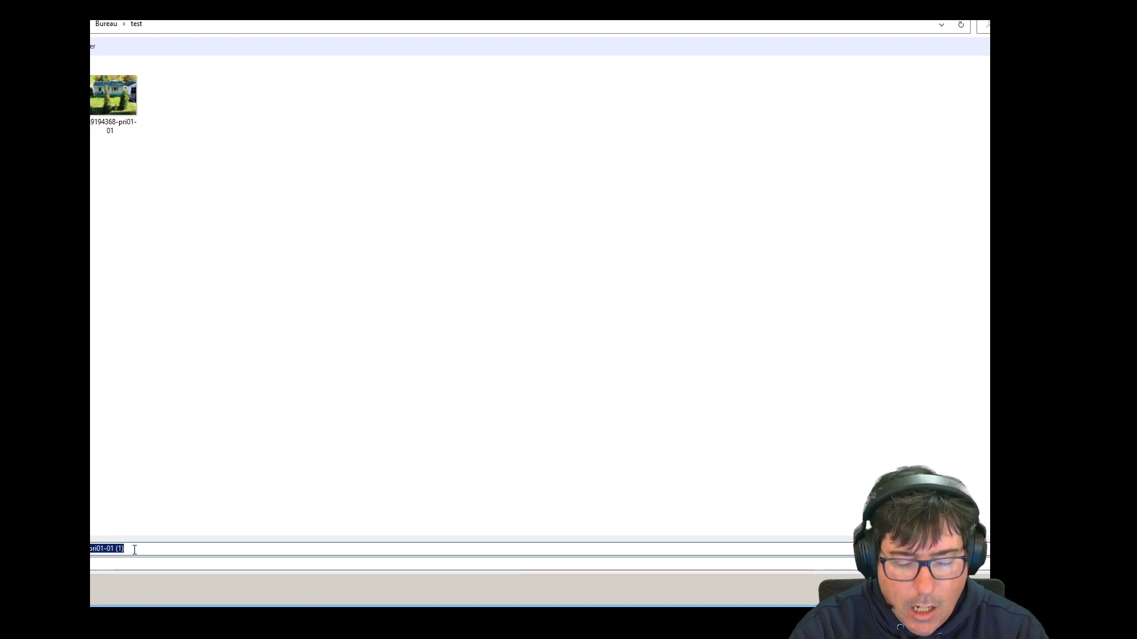
Save the edited photo in the test folder as 'maison a vendre laval courtier immobilier'.
{"action": "key", "text": "BackSpace"}
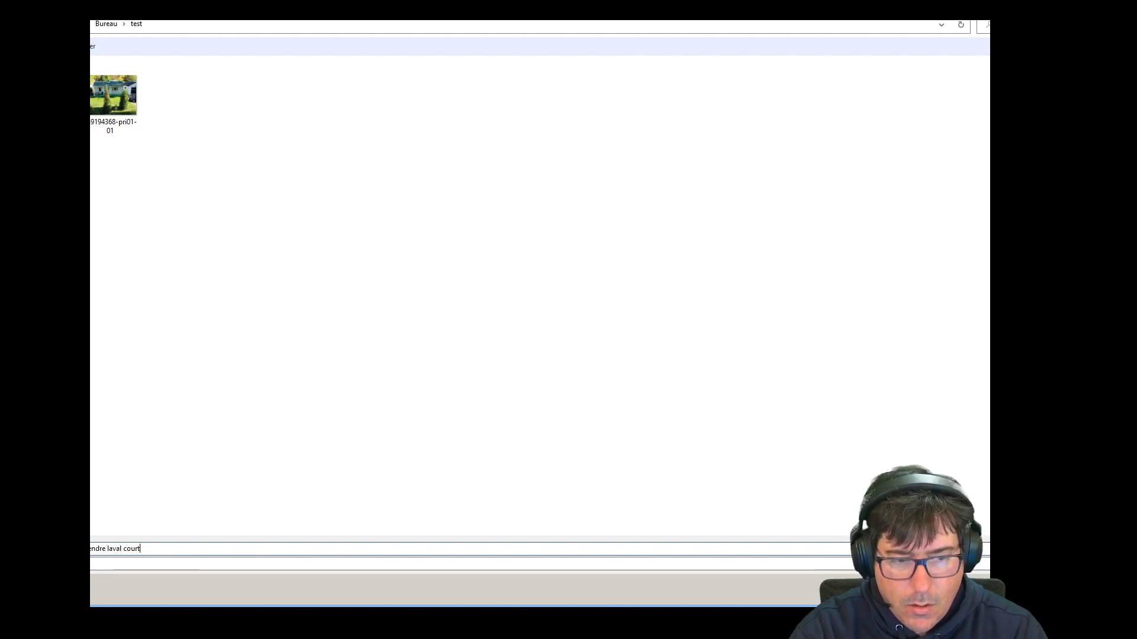
{"action": "type", "text": "tier imm"}
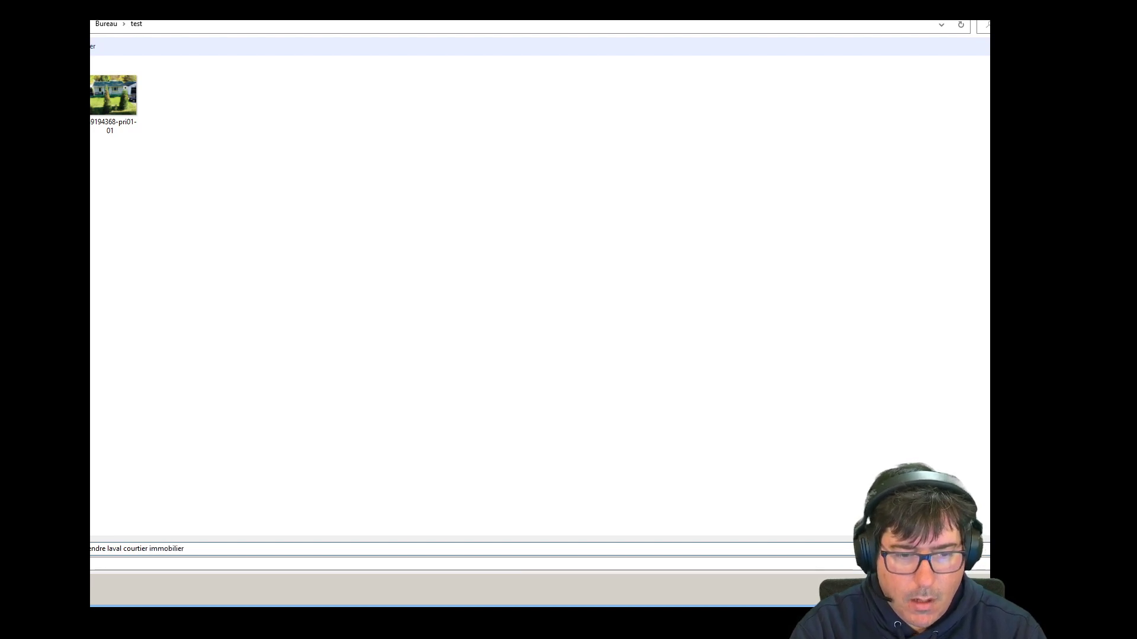
{"action": "type", "text": "obilier"}
{"action": "key", "text": "Return"}
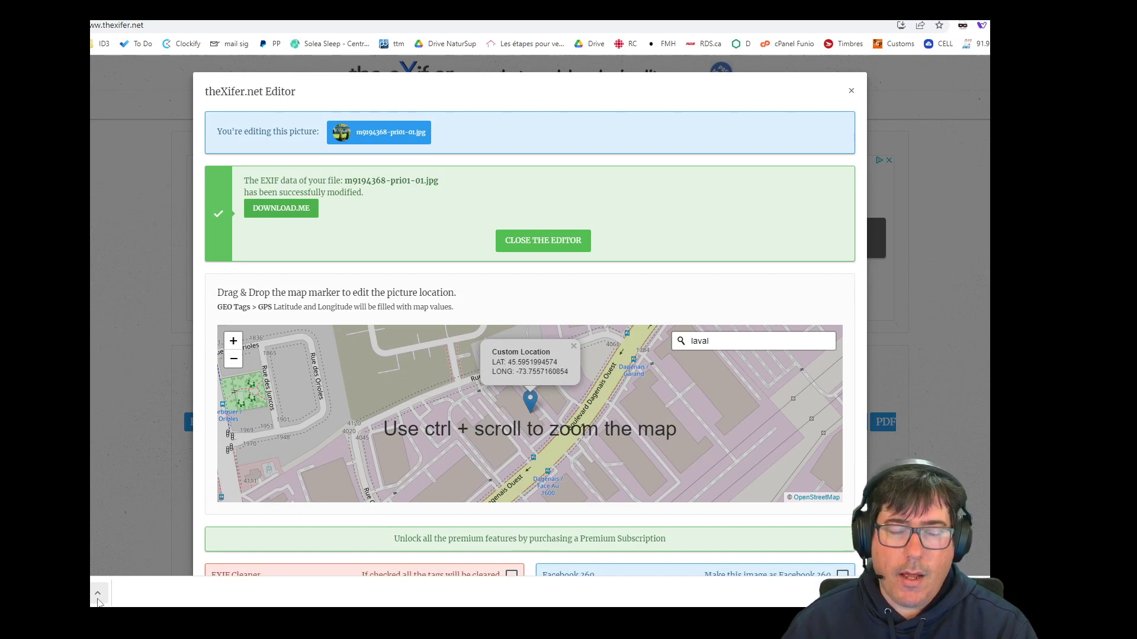
Reveal the saved 'maison a vendre laval courtier immobilier' photo in File Explorer and select it.
{"action": "left_click", "coordinate": [98, 601]}
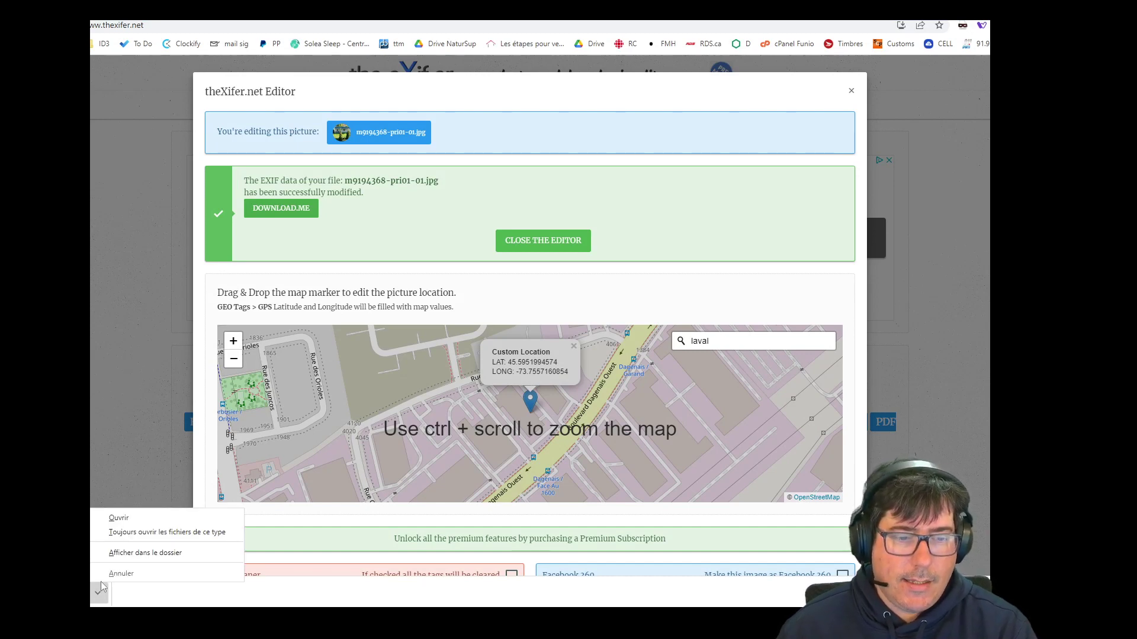
{"action": "left_click", "coordinate": [115, 550]}
{"action": "left_click", "coordinate": [580, 361]}
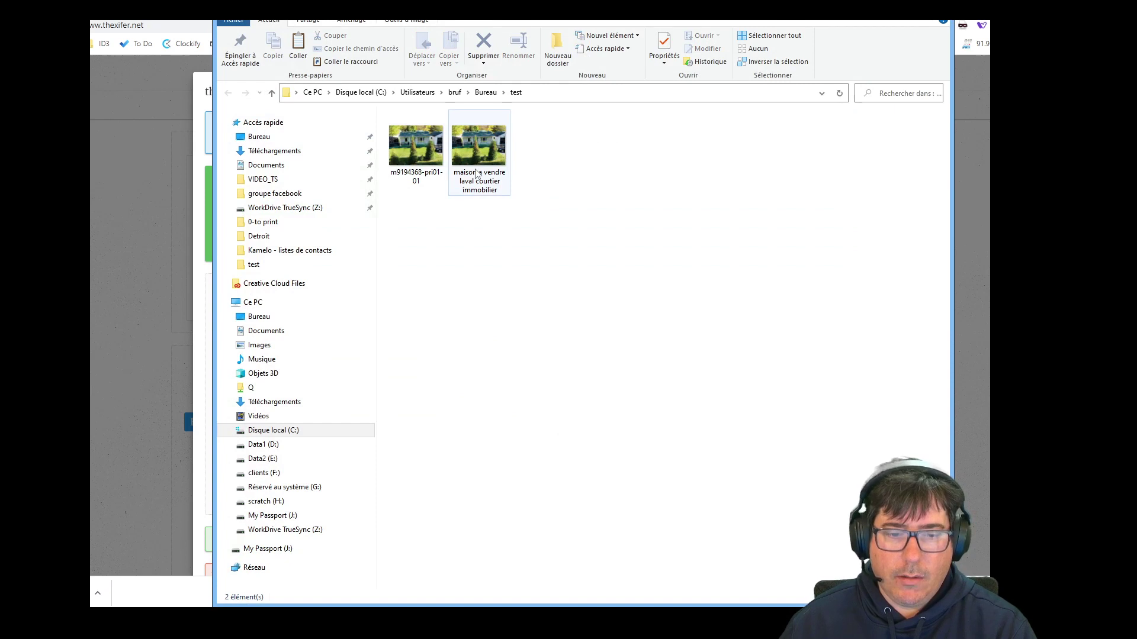
{"action": "left_click", "coordinate": [486, 144]}
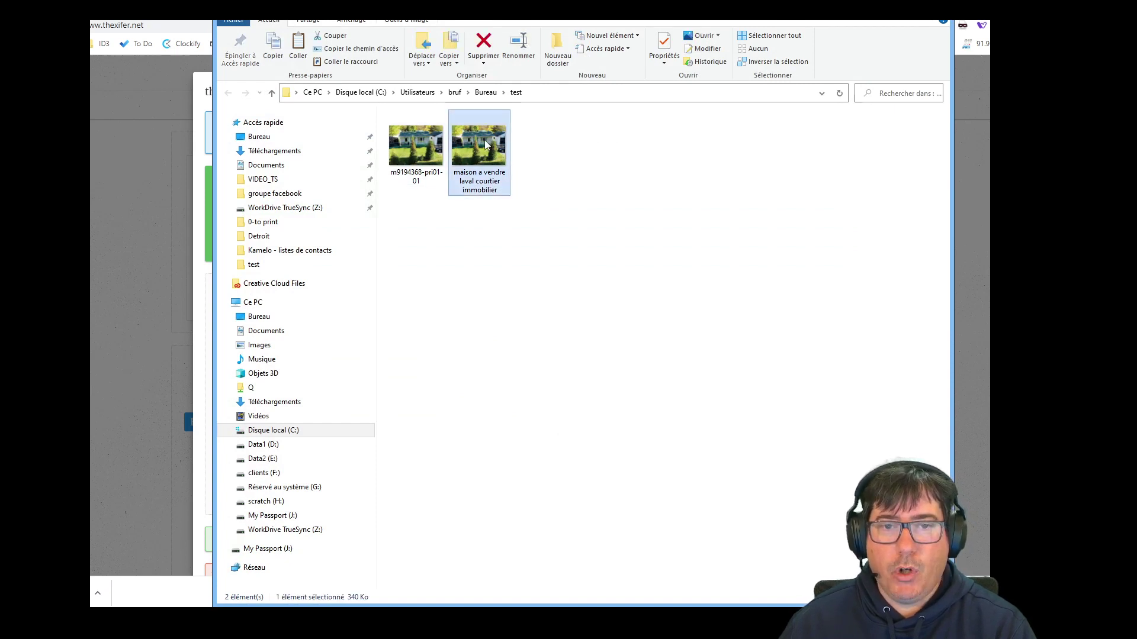
{"action": "key", "text": "alt"}
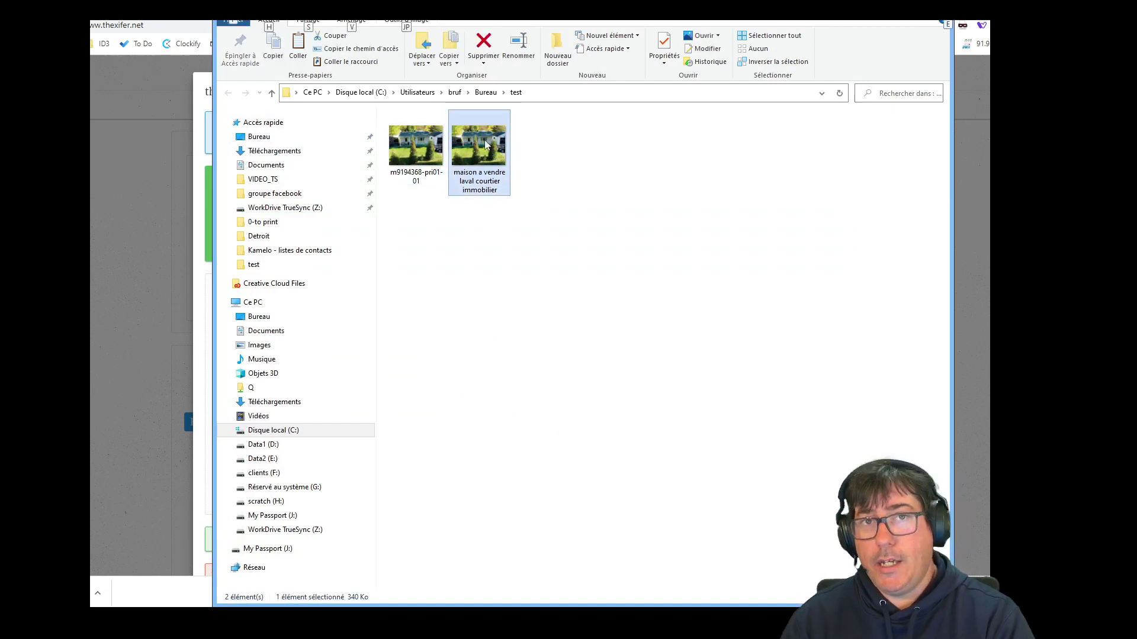